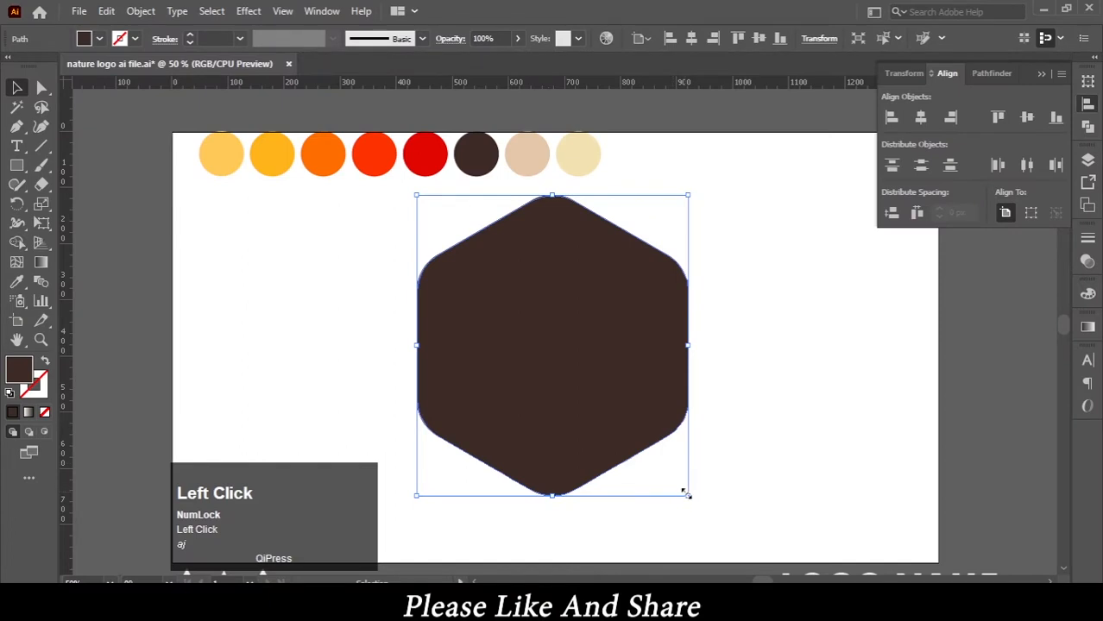
Paste a copy of the dark brown hexagon in front and scale it down slightly from its centre
{"action": "key", "text": "ctrl+f"}
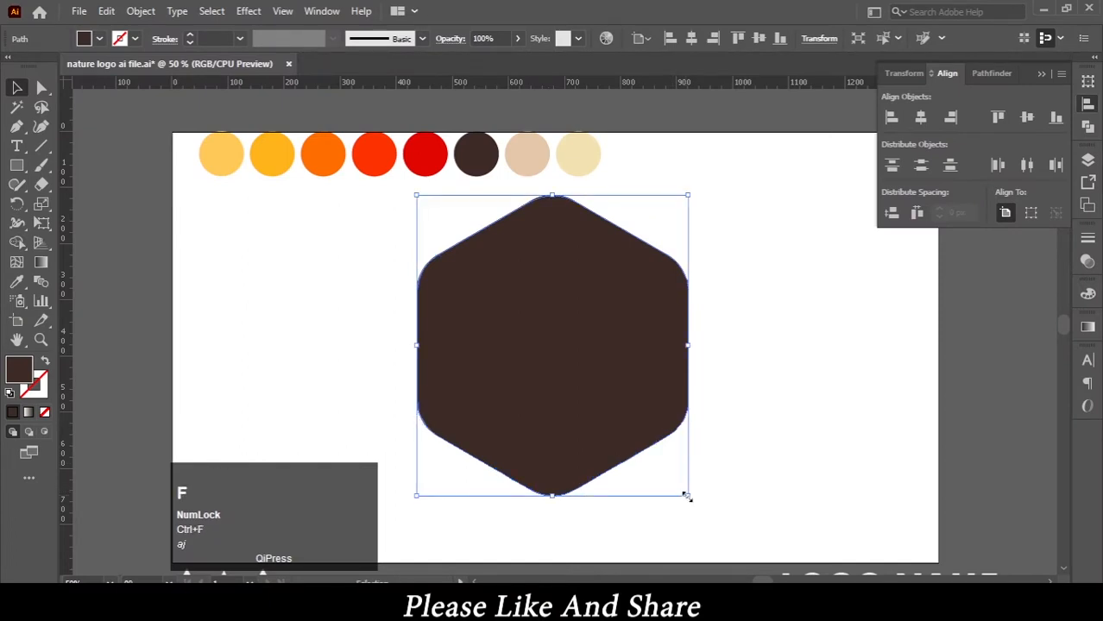
{"action": "left_click_drag", "start_coordinate": [686, 496], "coordinate": [670, 480]}
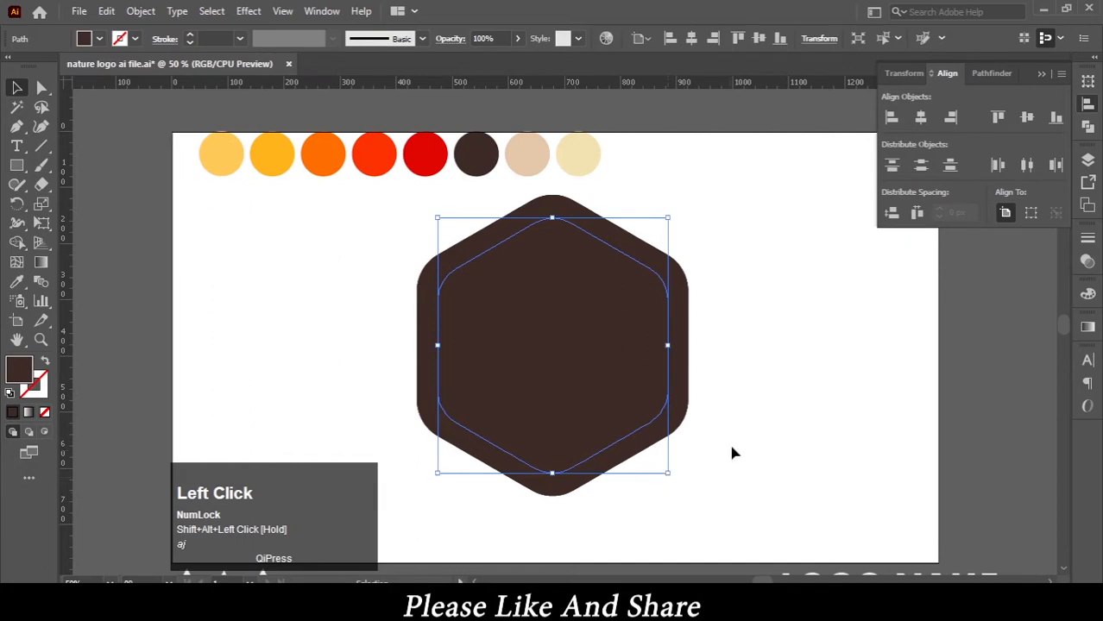
{"action": "left_click", "coordinate": [739, 416]}
Fill the inner hexagon with the lighter brown colour 47342c
{"action": "left_click", "coordinate": [592, 378]}
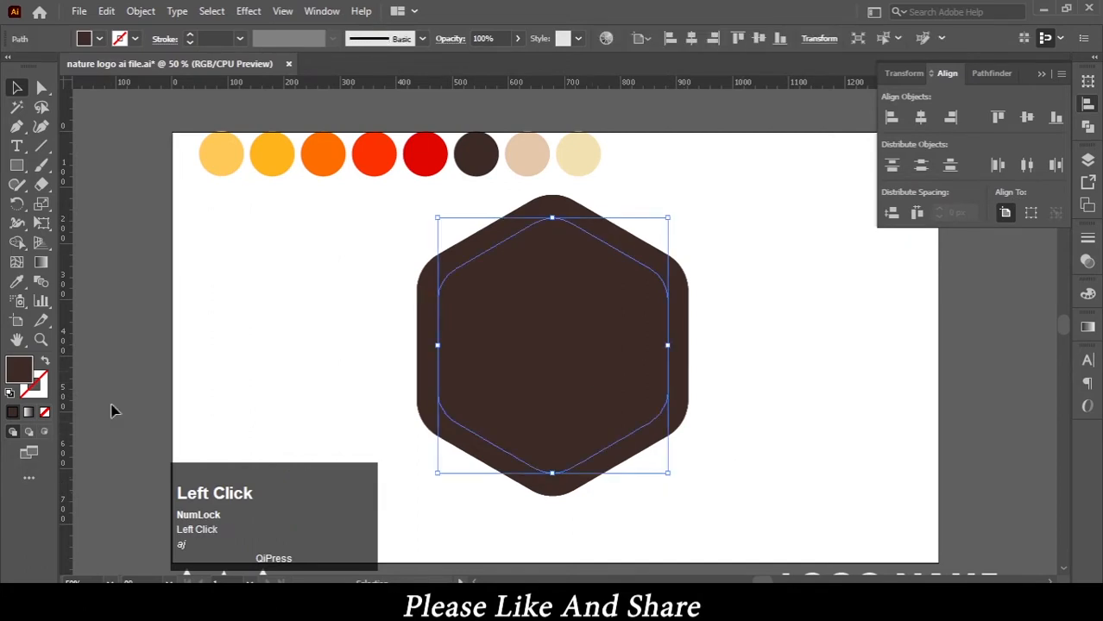
{"action": "double_click", "coordinate": [24, 373]}
{"action": "left_click", "coordinate": [718, 332]}
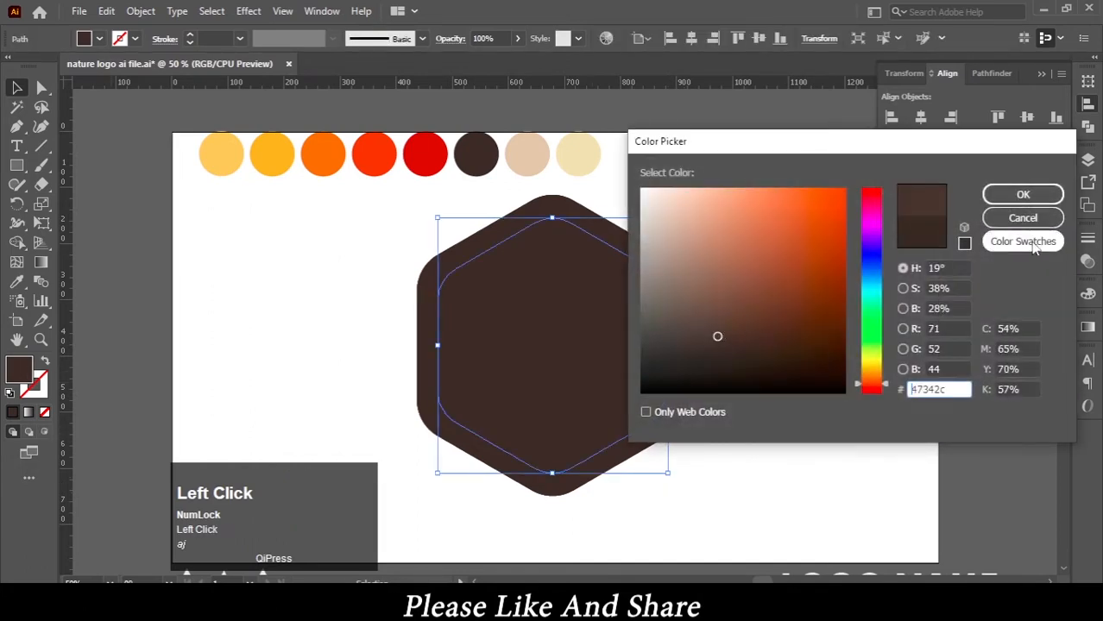
{"action": "left_click", "coordinate": [1022, 194]}
{"action": "left_click", "coordinate": [808, 341]}
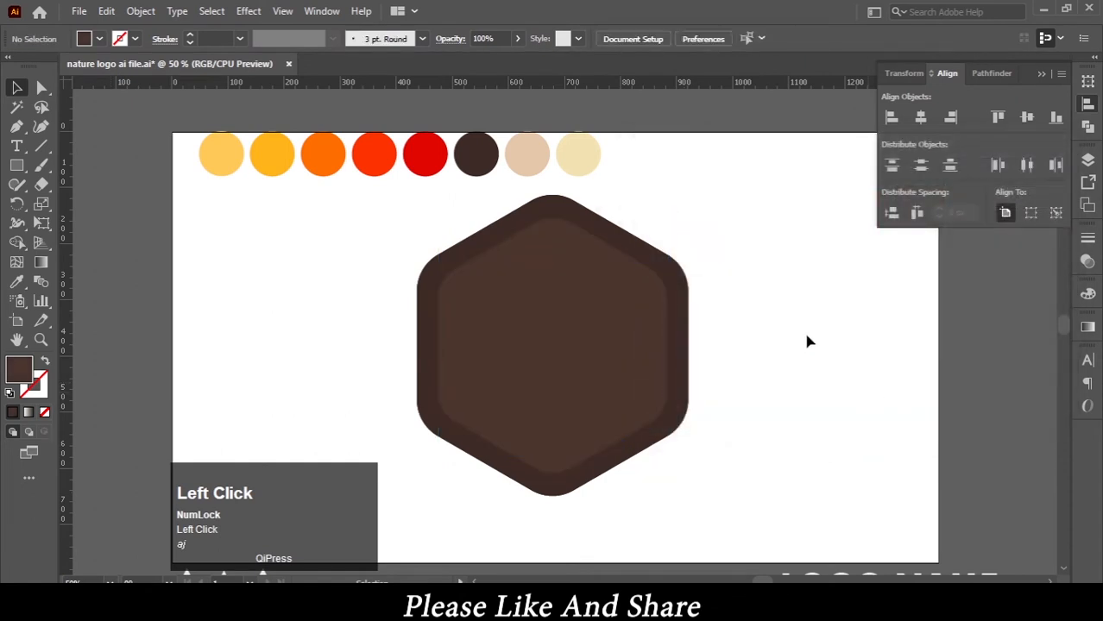
Draw a wide rectangle across the upper part of the hexagons and fill it with the yellow-orange of the second colour circle
{"action": "left_click", "coordinate": [16, 164]}
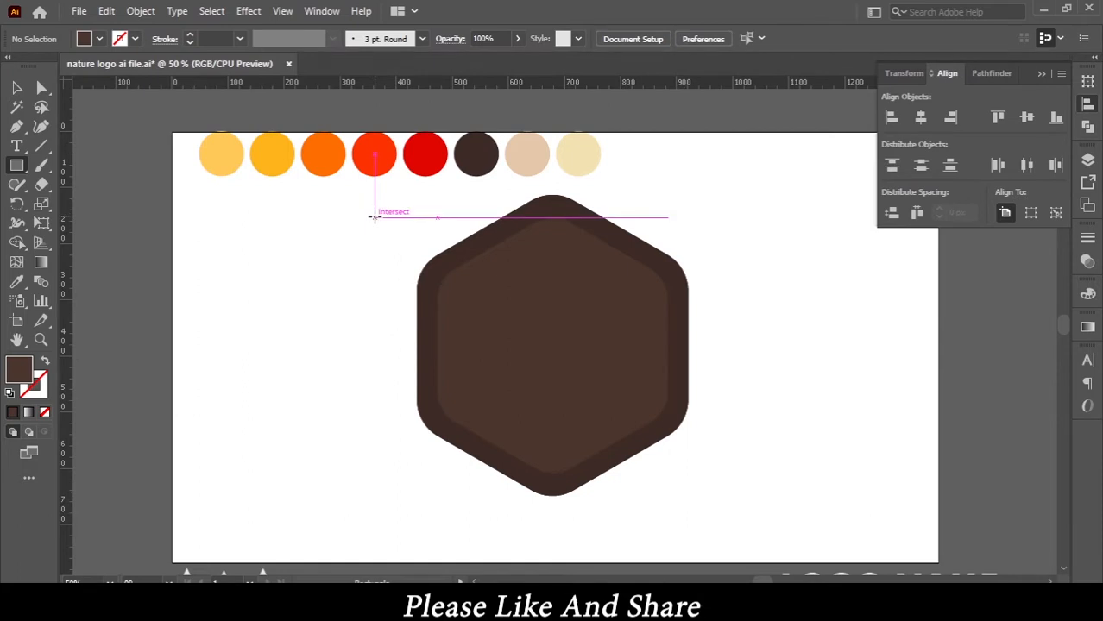
{"action": "left_click_drag", "start_coordinate": [375, 216], "coordinate": [744, 270]}
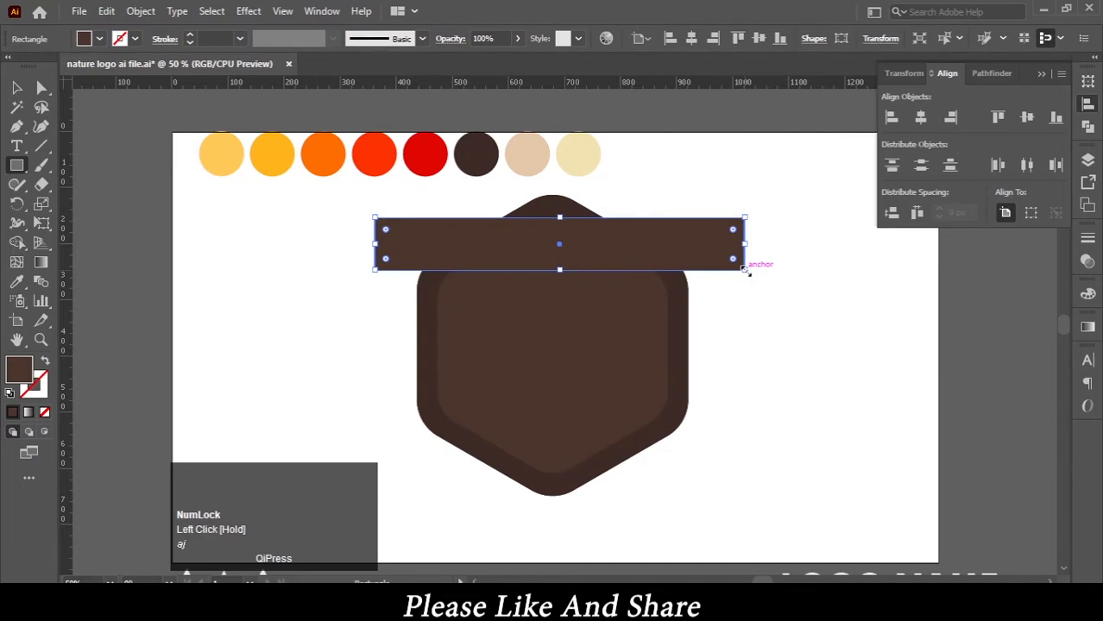
{"action": "key", "text": "i"}
{"action": "left_click", "coordinate": [271, 148]}
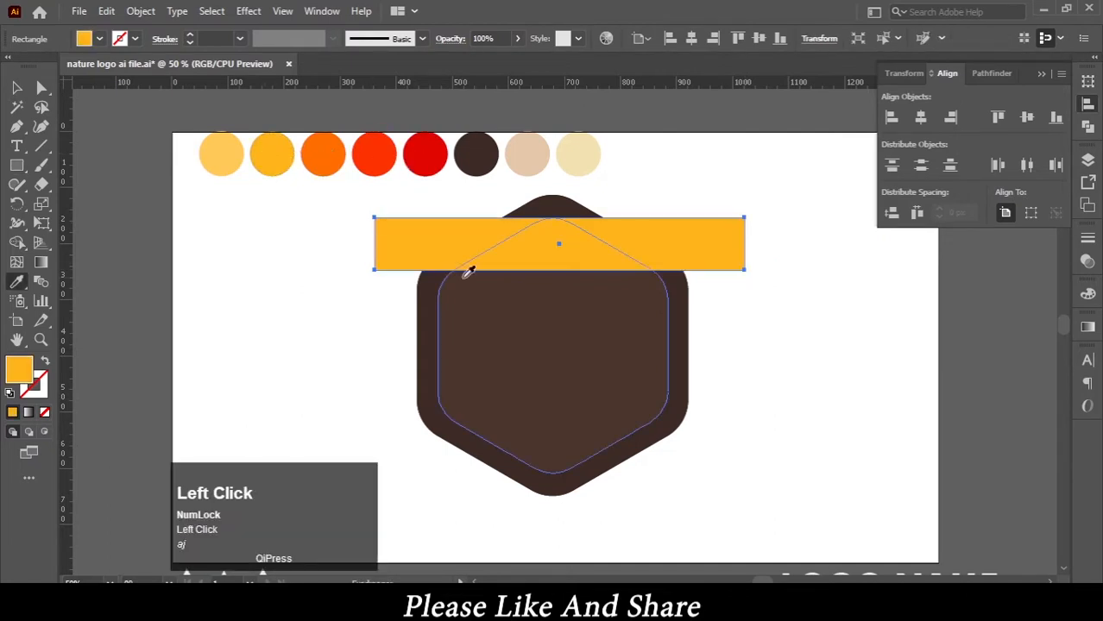
{"action": "key", "text": "v"}
Duplicate the yellow-orange band downwards to make a stack of five touching bands covering the inner hexagon
{"action": "left_click", "coordinate": [649, 250]}
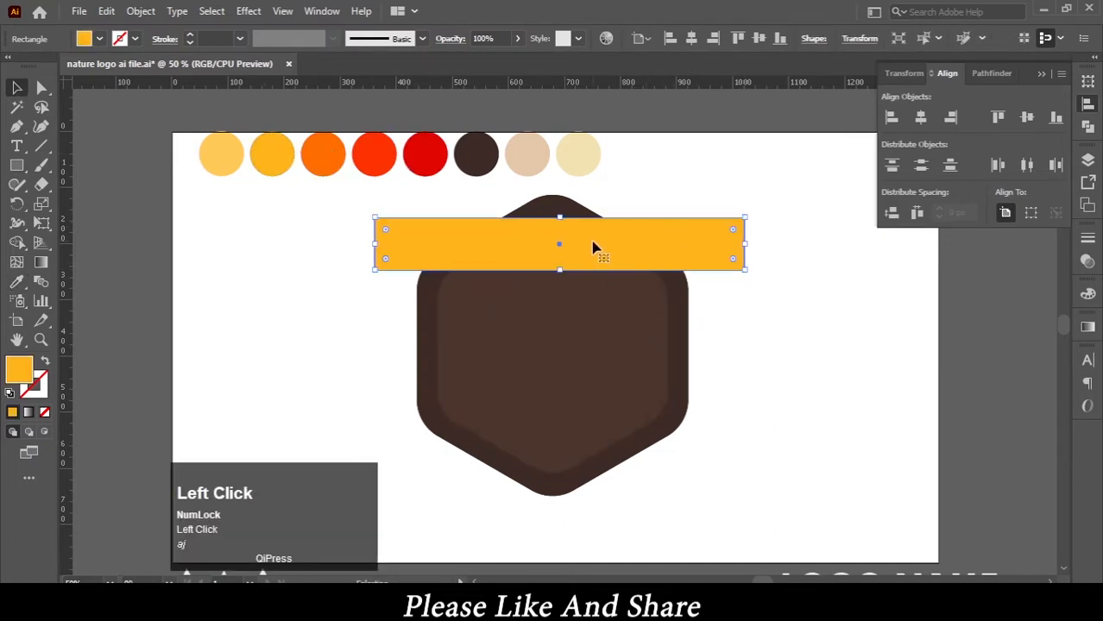
{"action": "left_click_drag", "start_coordinate": [592, 248], "coordinate": [593, 460]}
{"action": "left_click", "coordinate": [763, 382]}
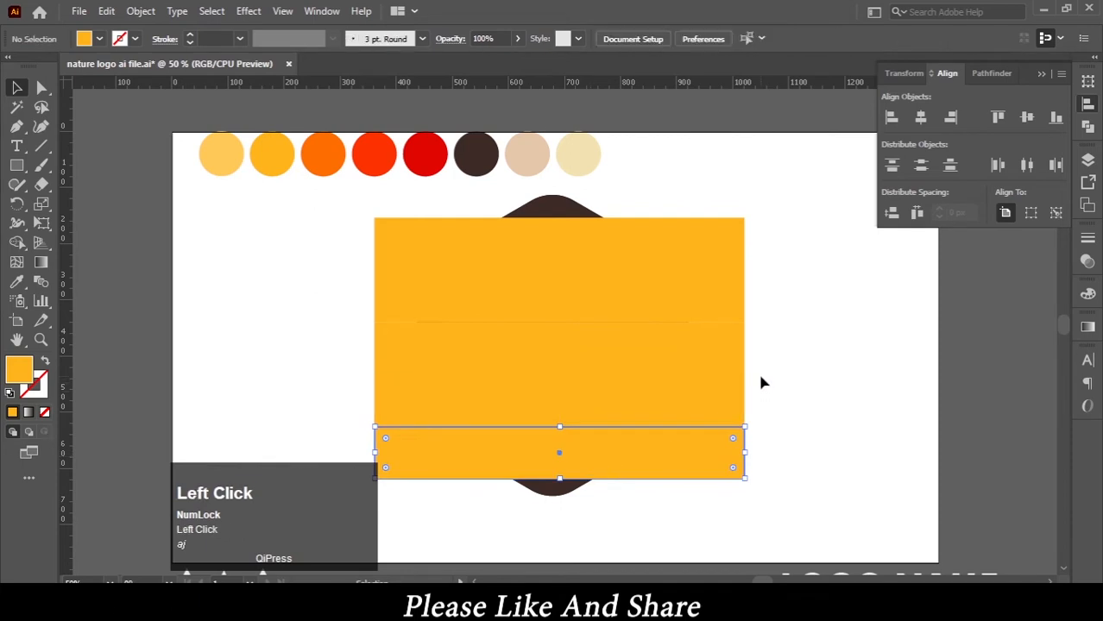
Recolour the second band orange and the third band orange-red by sampling the matching colour circles
{"action": "left_click", "coordinate": [610, 303]}
{"action": "key", "text": "i"}
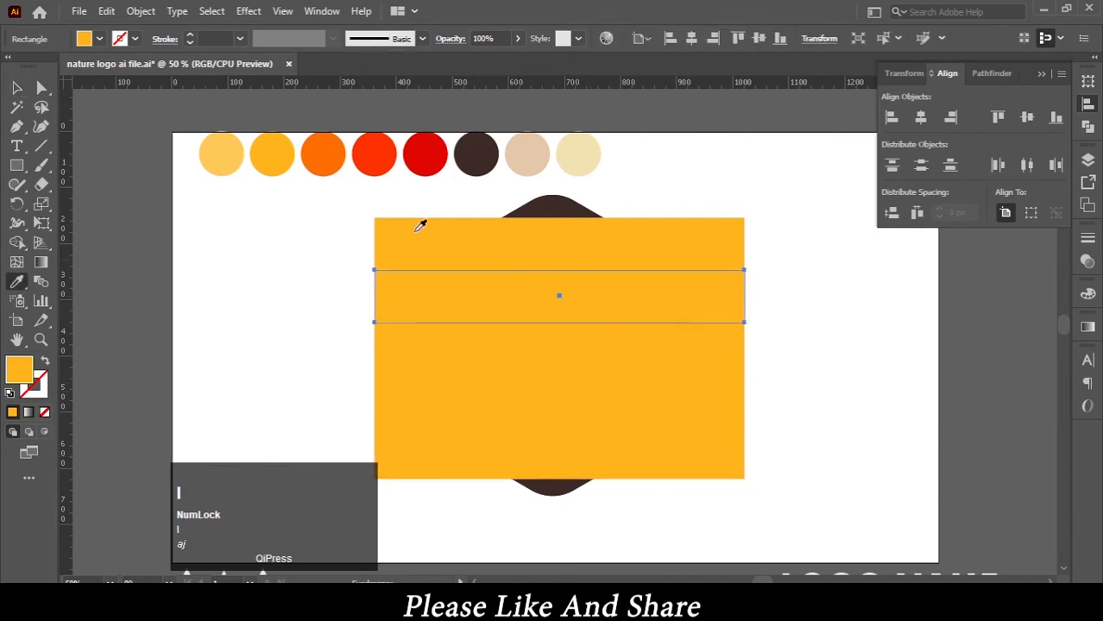
{"action": "left_click", "coordinate": [324, 149]}
{"action": "key", "text": "v"}
{"action": "left_click", "coordinate": [610, 353]}
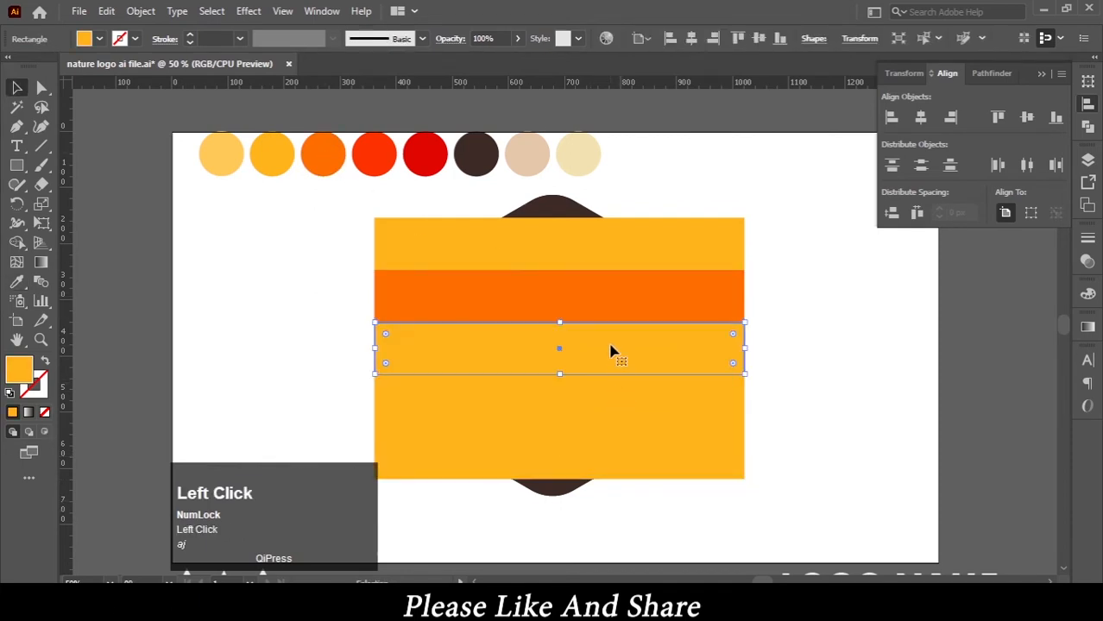
{"action": "key", "text": "i"}
{"action": "left_click", "coordinate": [373, 154]}
{"action": "key", "text": "v"}
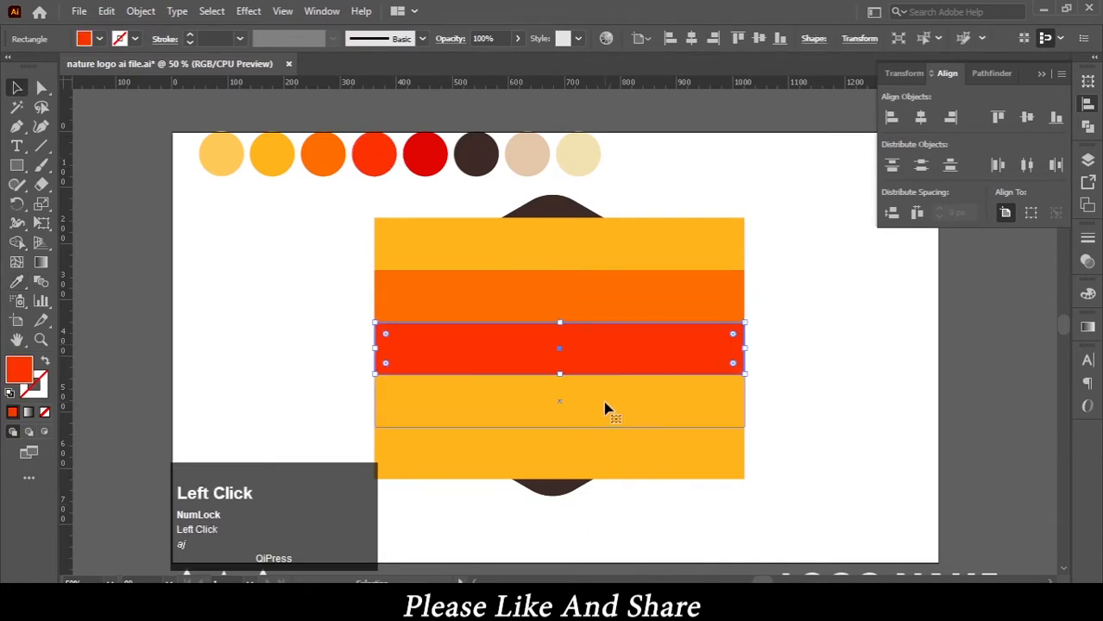
Recolour the fourth band red and the lowest band dark brown by sampling the matching colour circles
{"action": "left_click", "coordinate": [608, 406]}
{"action": "key", "text": "i"}
{"action": "left_click", "coordinate": [429, 138]}
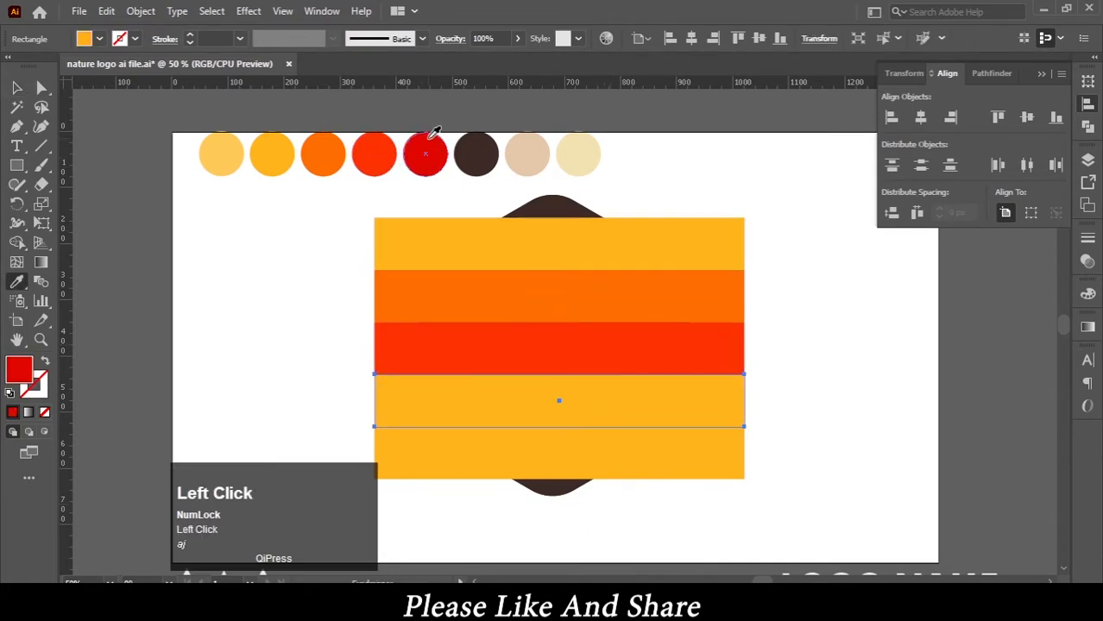
{"action": "key", "text": "v"}
{"action": "left_click", "coordinate": [592, 459]}
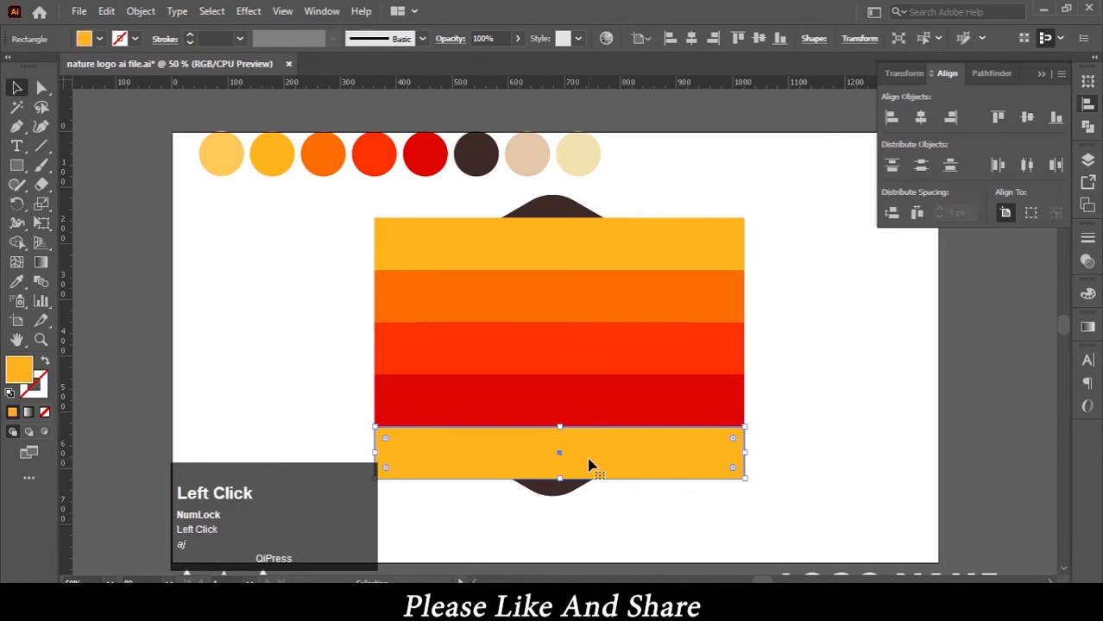
{"action": "key", "text": "i"}
{"action": "left_click", "coordinate": [484, 148]}
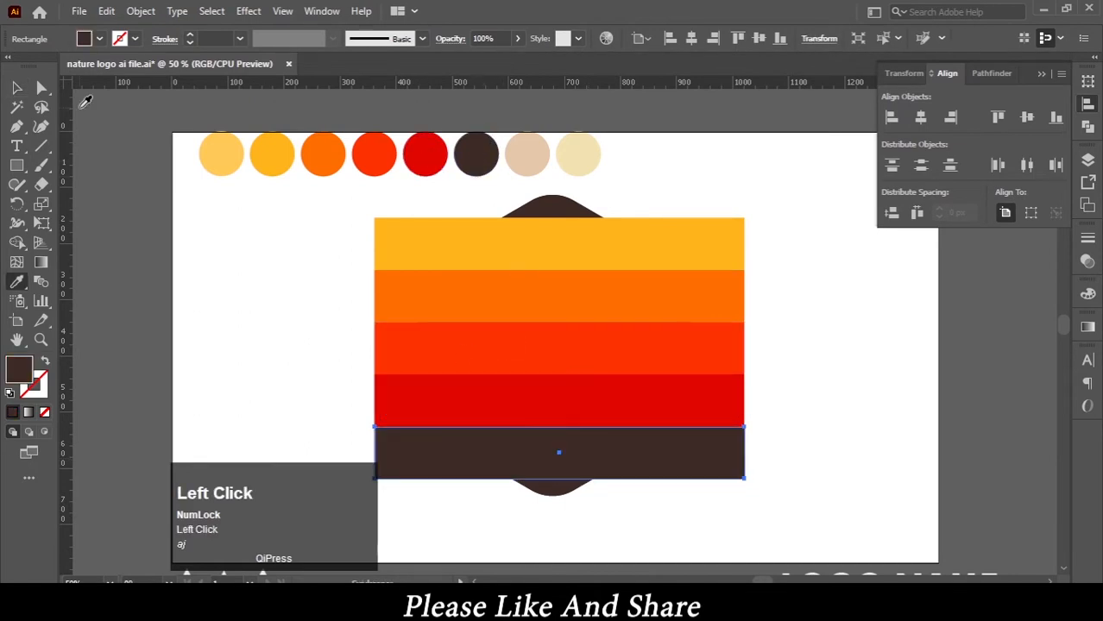
{"action": "key", "text": "v"}
Group the five coloured bands
{"action": "left_click", "coordinate": [330, 259]}
{"action": "left_click_drag", "start_coordinate": [352, 238], "coordinate": [448, 460]}
{"action": "left_click", "coordinate": [760, 248]}
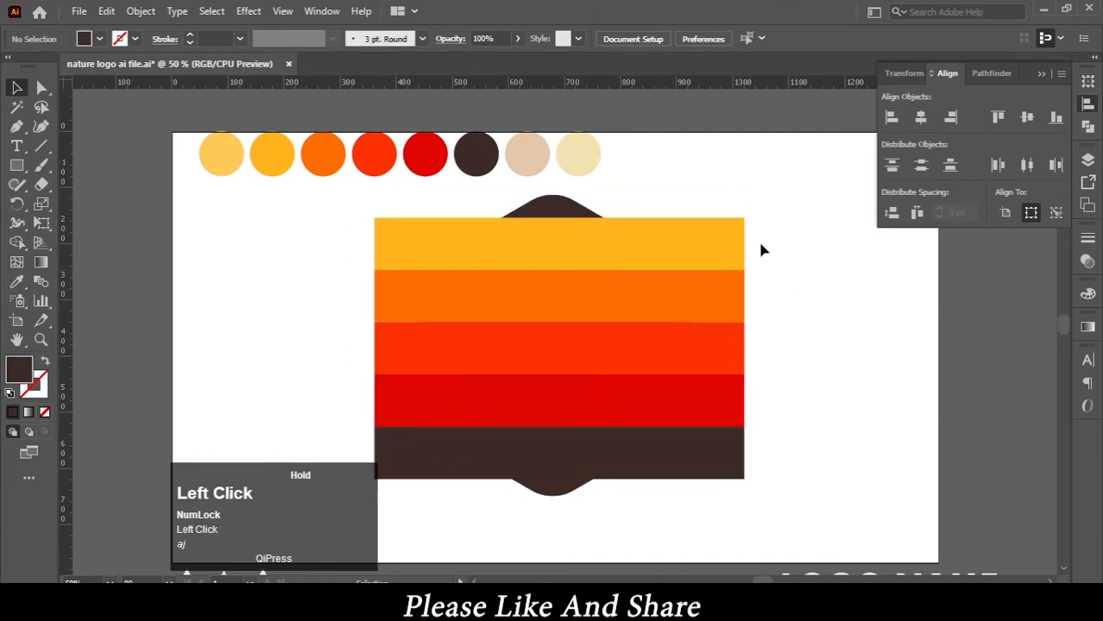
{"action": "left_click_drag", "start_coordinate": [737, 159], "coordinate": [797, 465]}
{"action": "right_click", "coordinate": [724, 296]}
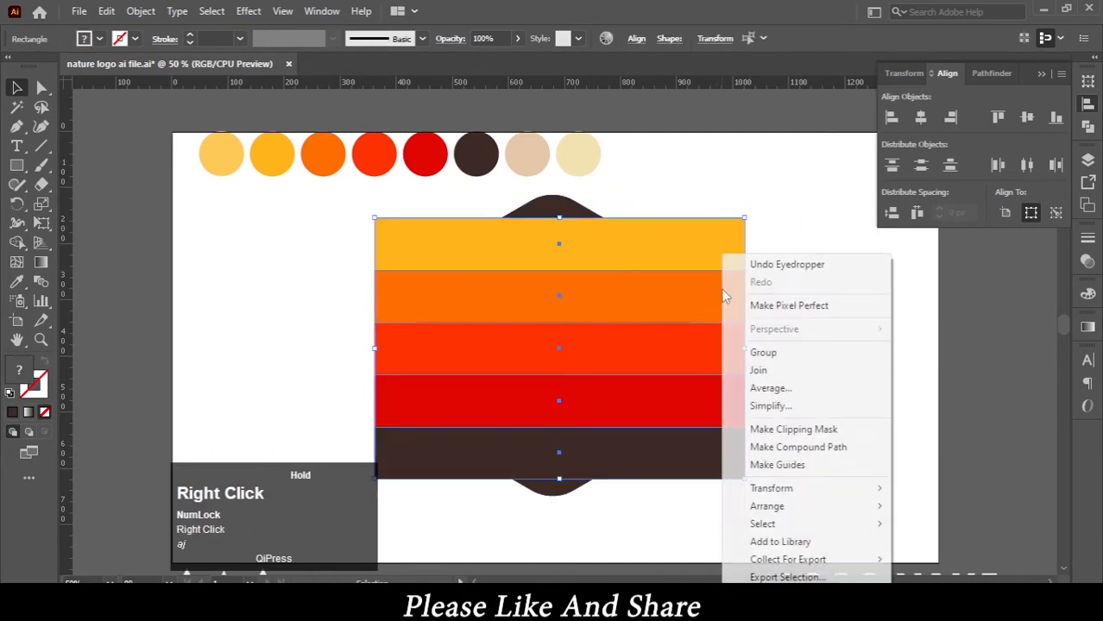
{"action": "left_click", "coordinate": [766, 354]}
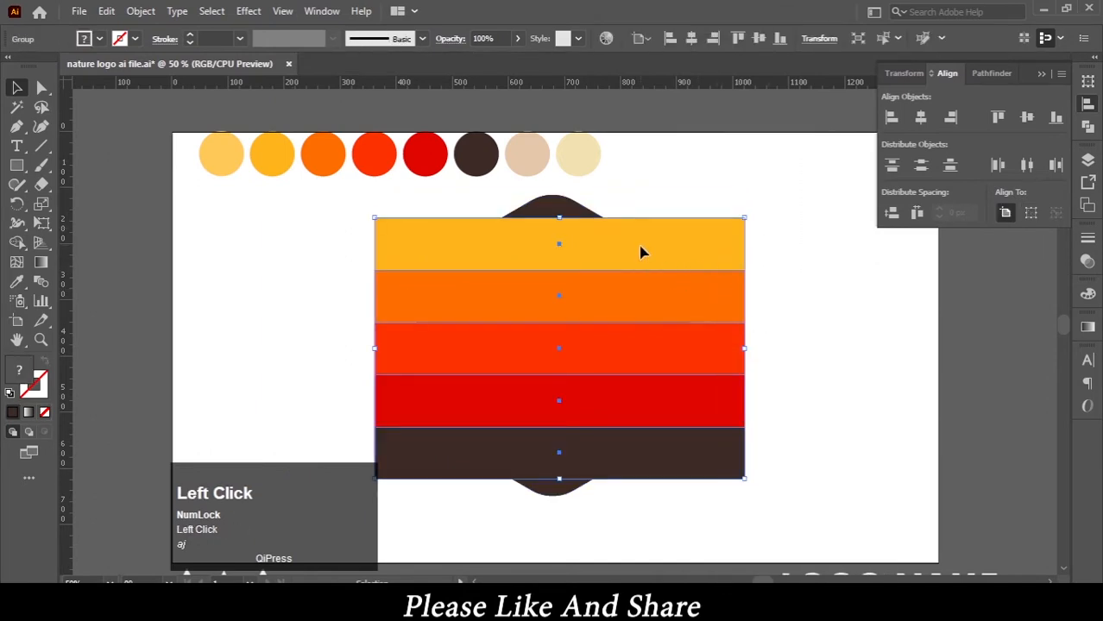
Move the band group down to uncover the inner hexagon and bring that hexagon to the front
{"action": "left_click_drag", "start_coordinate": [640, 252], "coordinate": [646, 344]}
{"action": "right_click", "coordinate": [610, 289]}
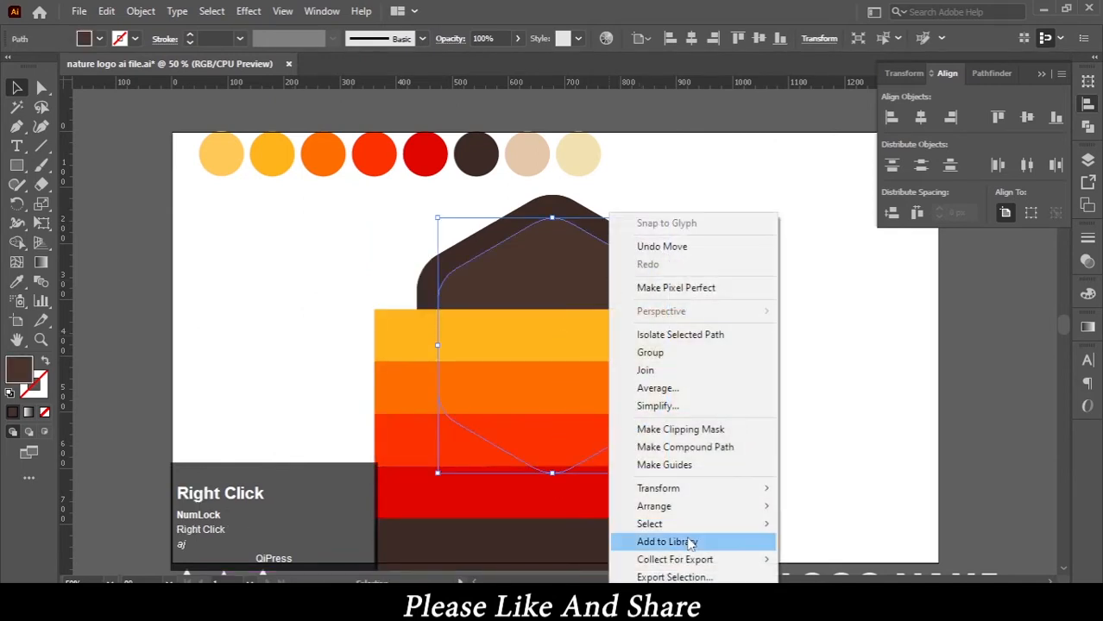
{"action": "mouse_move", "coordinate": [695, 510]}
{"action": "left_click", "coordinate": [915, 506]}
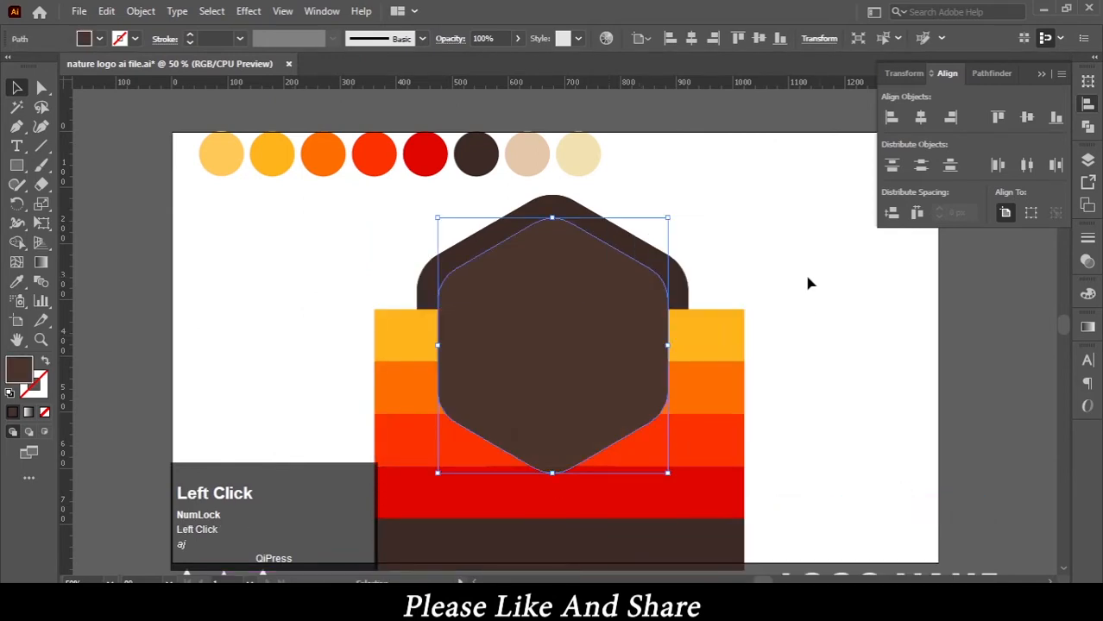
Move the band group straight back up so it spans the inner hexagon from top to bottom
{"action": "left_click", "coordinate": [807, 280]}
{"action": "left_click", "coordinate": [704, 347]}
{"action": "left_click", "coordinate": [708, 345], "text": "shift"}
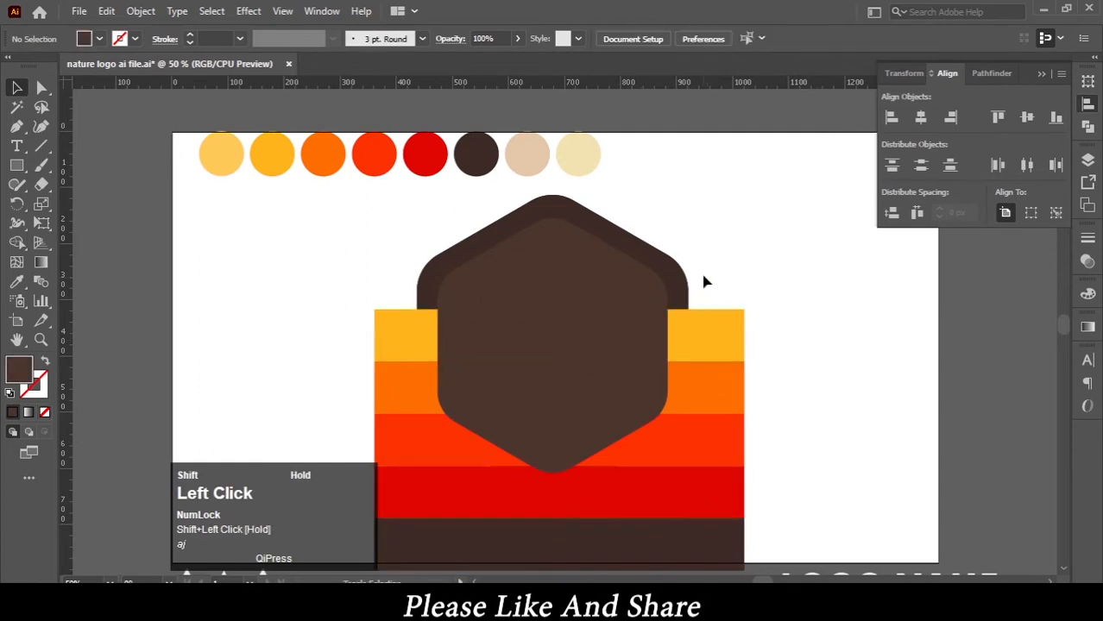
{"action": "left_click_drag", "start_coordinate": [712, 338], "coordinate": [717, 251]}
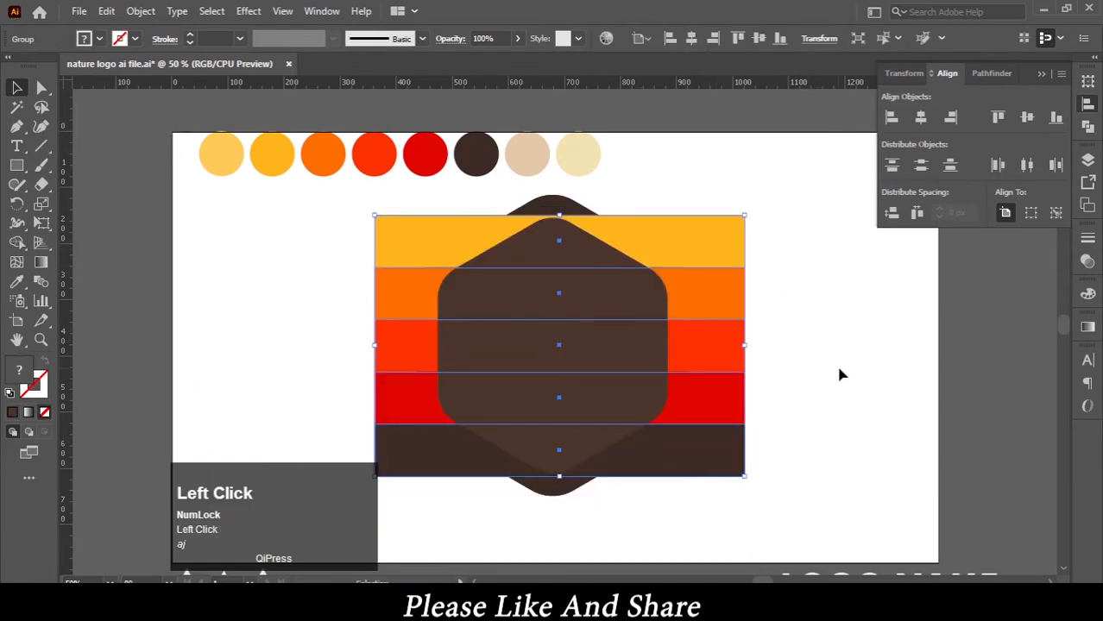
{"action": "left_click", "coordinate": [835, 366]}
Make a clipping mask from the inner hexagon and the band group
{"action": "left_click", "coordinate": [574, 341]}
{"action": "right_click", "coordinate": [717, 253]}
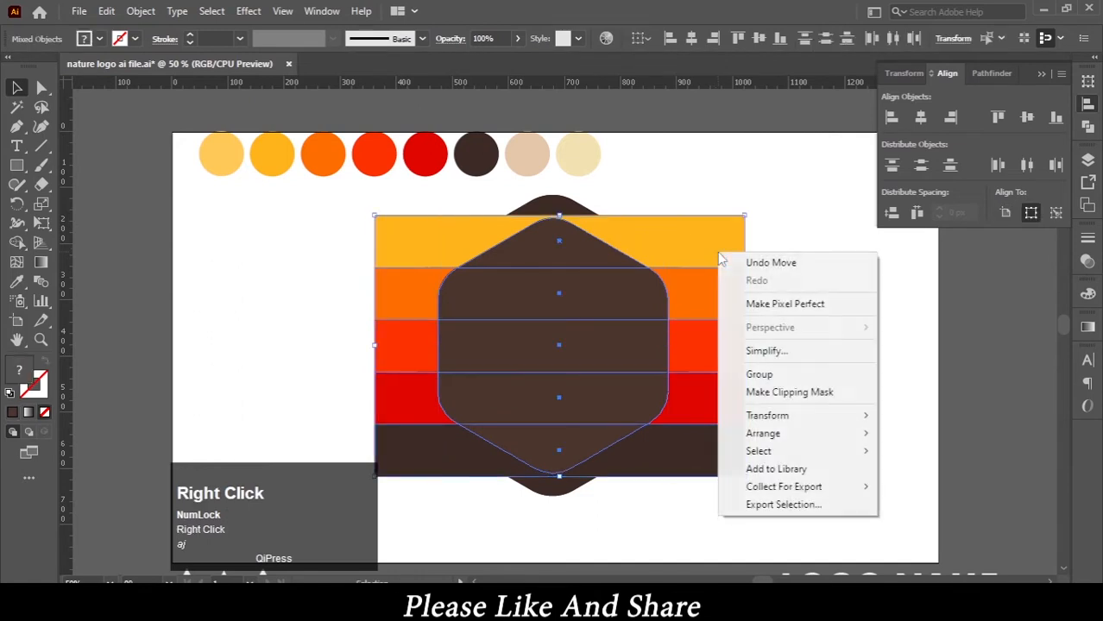
{"action": "left_click", "coordinate": [798, 391]}
{"action": "left_click", "coordinate": [794, 403]}
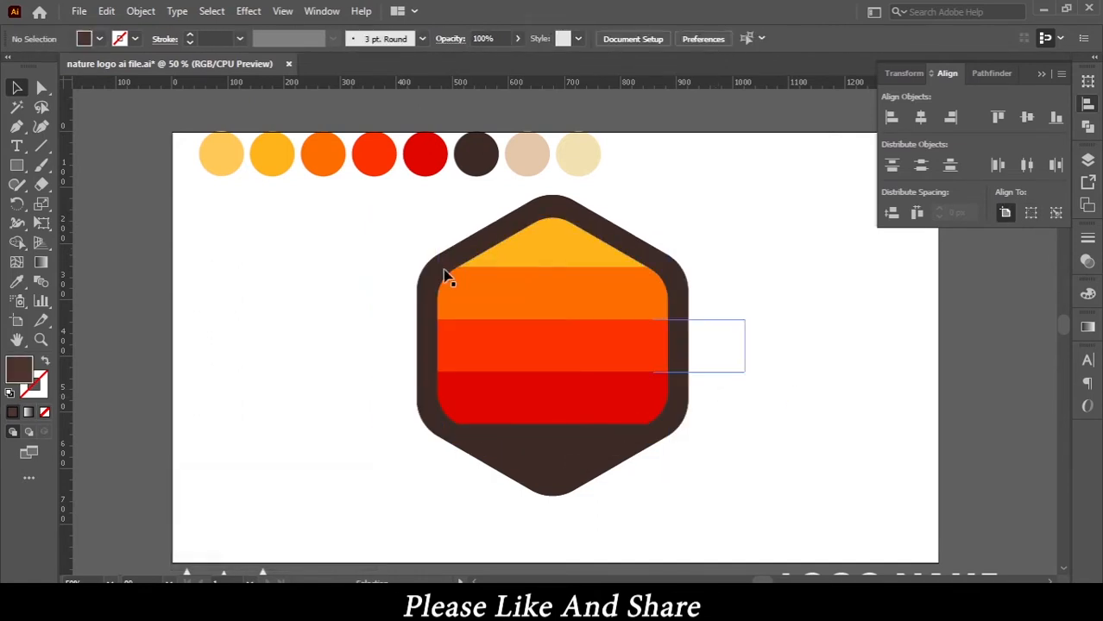
Draw a square beside the badge, rotate it 45° into a diamond and place it over the badge's lower left part
{"action": "left_click", "coordinate": [16, 166]}
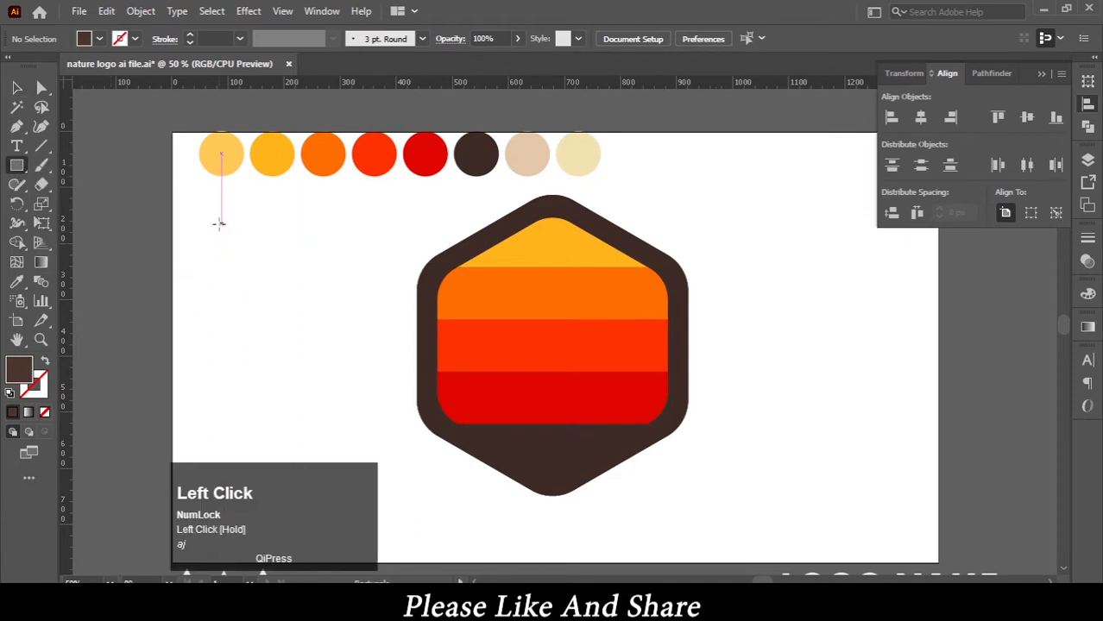
{"action": "mouse_move", "coordinate": [222, 225]}
{"action": "left_mouse_down"}
{"action": "mouse_move", "coordinate": [256, 277]}
{"action": "mouse_move", "coordinate": [295, 290]}
{"action": "mouse_move", "coordinate": [269, 270]}
{"action": "mouse_move", "coordinate": [278, 316]}
{"action": "mouse_move", "coordinate": [343, 219]}
{"action": "mouse_move", "coordinate": [347, 260]}
{"action": "left_mouse_up"}
{"action": "key", "text": "v"}
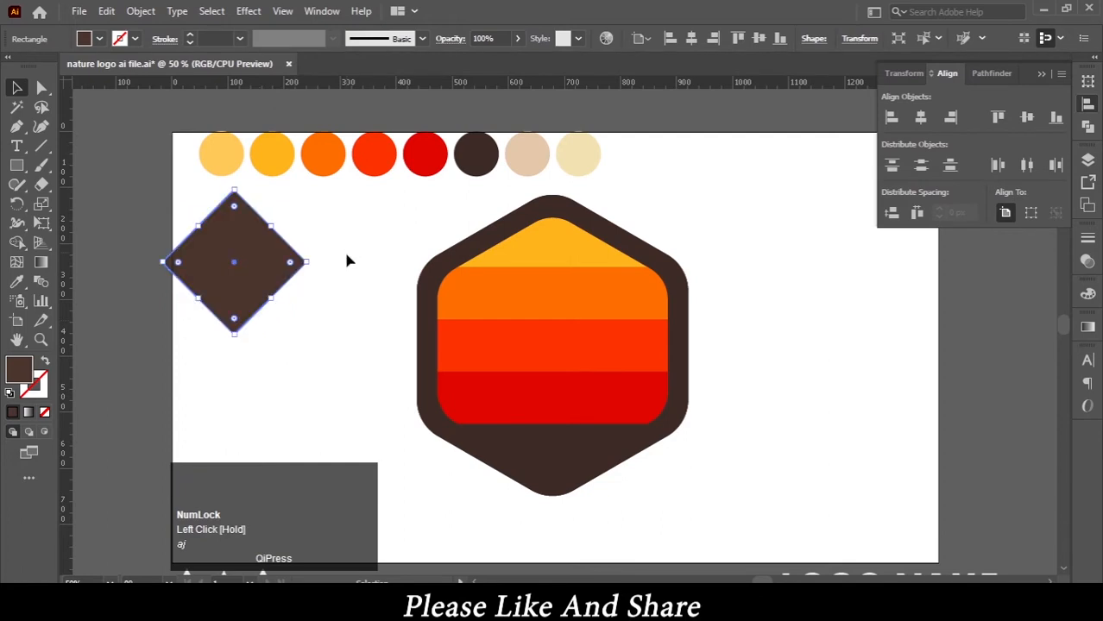
{"action": "left_click_drag", "start_coordinate": [240, 261], "coordinate": [489, 406]}
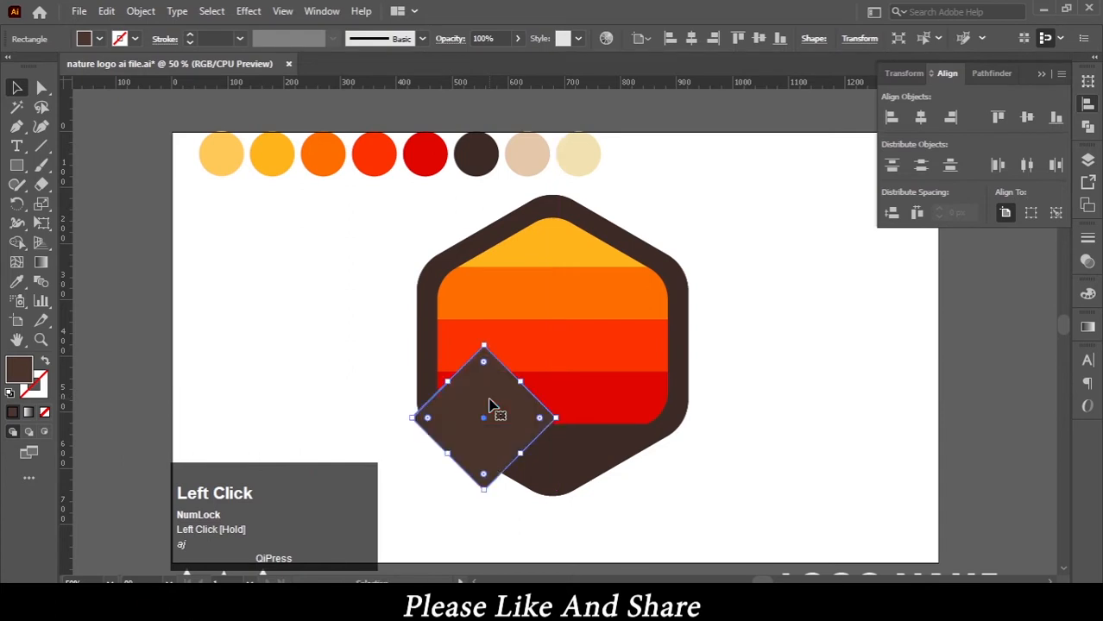
{"action": "left_click", "coordinate": [788, 428]}
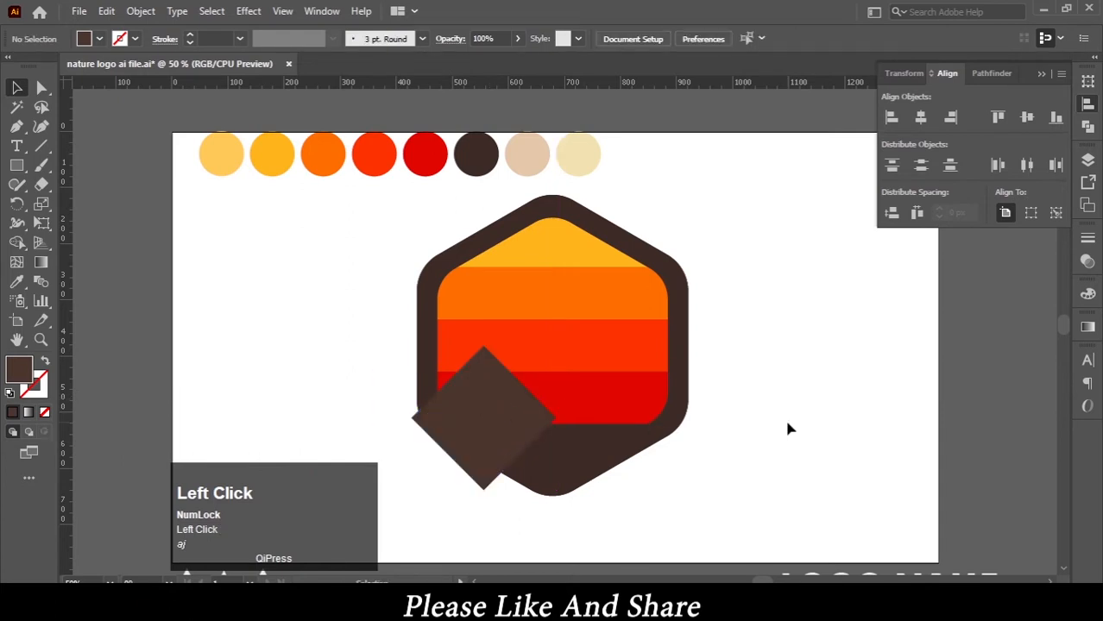
Fill the diamond with the dark brown of the sixth colour circle
{"action": "left_click", "coordinate": [492, 433]}
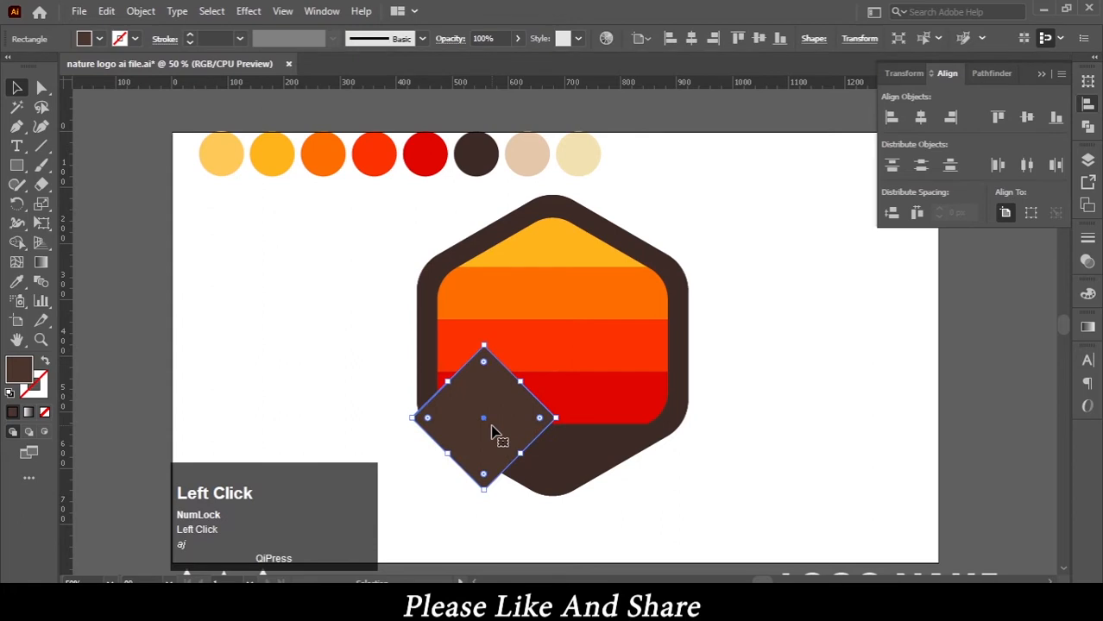
{"action": "key", "text": "i"}
{"action": "left_click", "coordinate": [485, 157]}
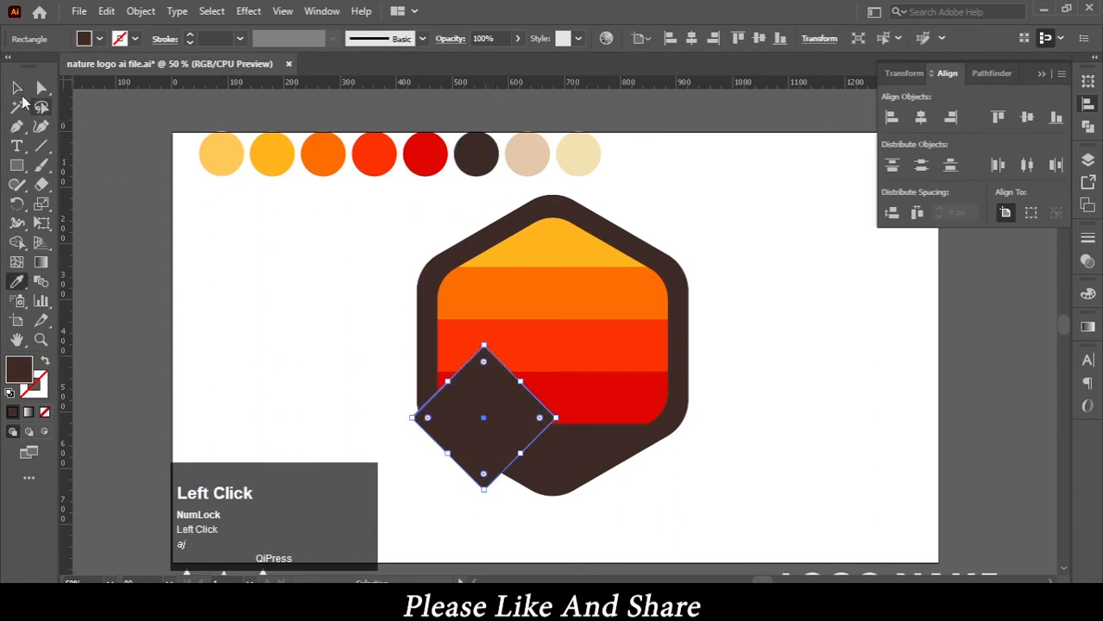
{"action": "left_click", "coordinate": [17, 87]}
{"action": "left_click", "coordinate": [304, 321]}
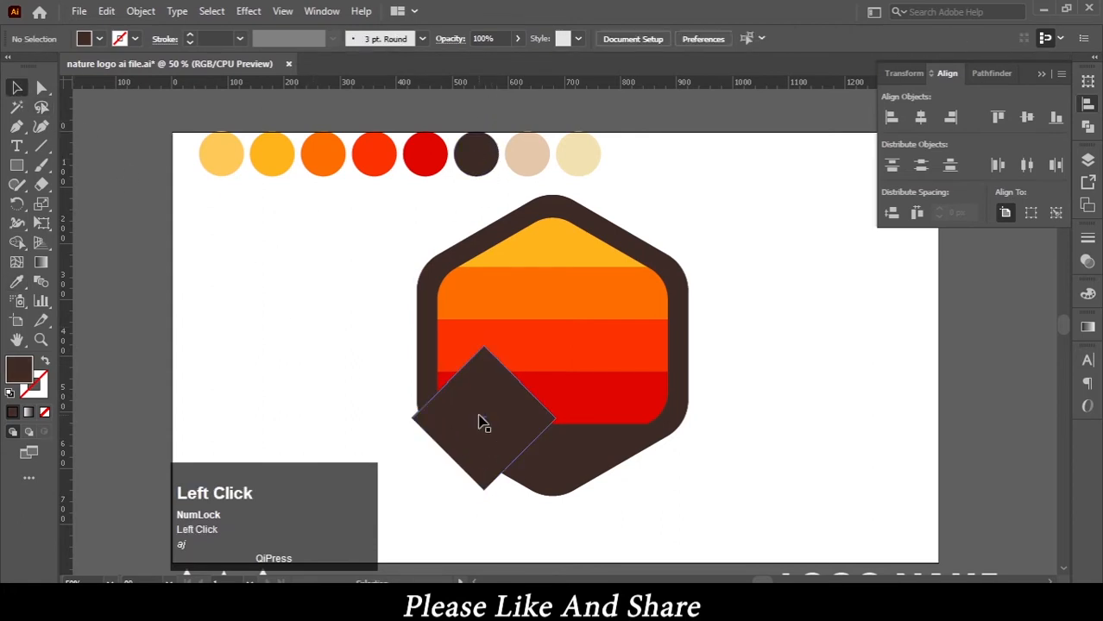
Duplicate the diamond twice to the right at different heights, forming a row of three mountain peaks
{"action": "left_click_drag", "start_coordinate": [481, 422], "coordinate": [636, 399]}
{"action": "right_click", "coordinate": [541, 397]}
{"action": "left_click", "coordinate": [773, 421]}
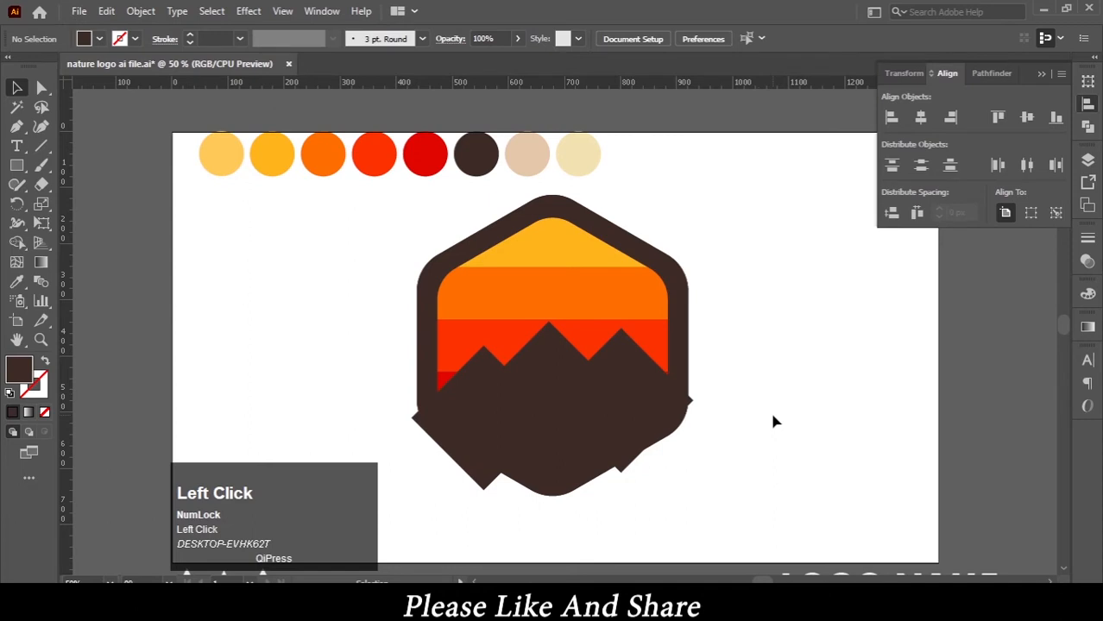
Trim the parts of the three diamonds that extend beyond the outer hexagon with the Shape Builder tool
{"action": "left_click_drag", "start_coordinate": [327, 219], "coordinate": [842, 508]}
{"action": "left_click", "coordinate": [17, 245]}
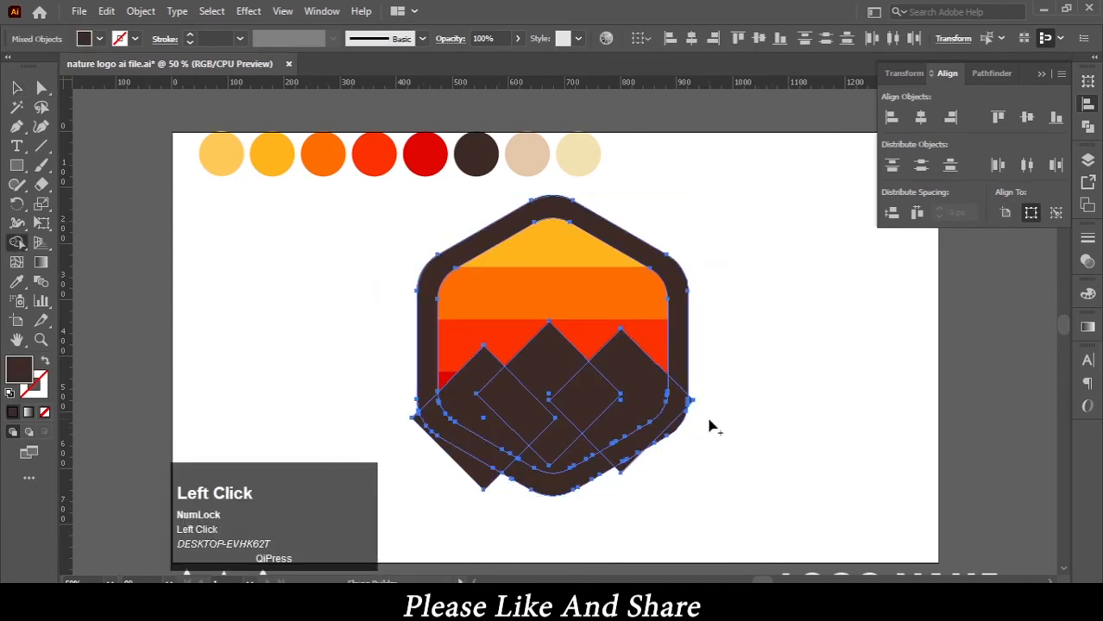
{"action": "key", "text": "ctrl+plus"}
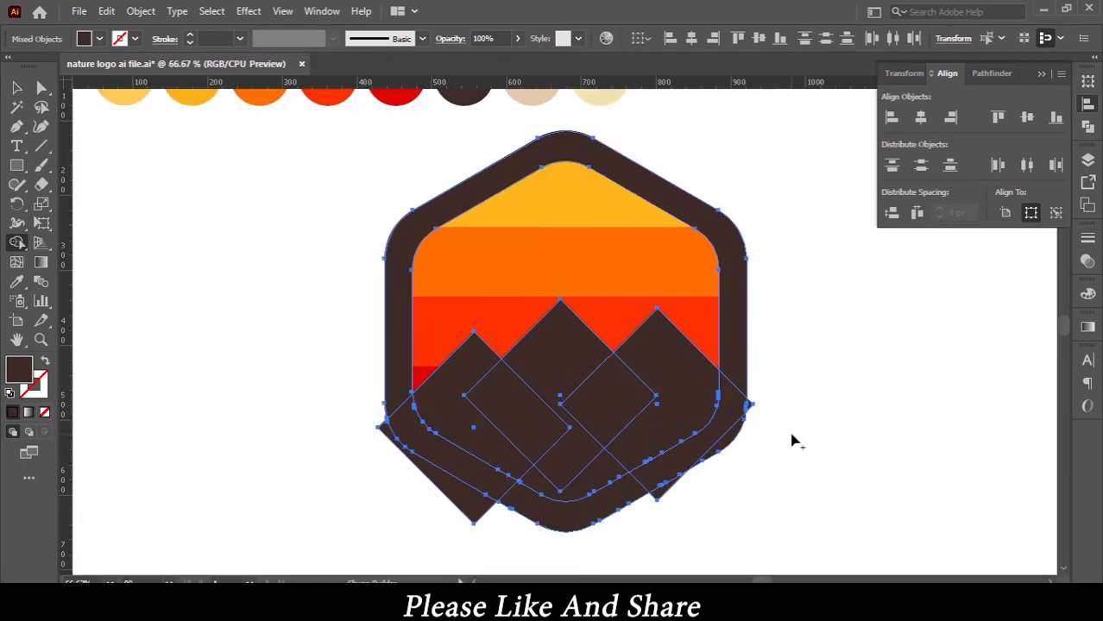
{"action": "left_click_drag", "start_coordinate": [443, 519], "coordinate": [466, 506]}
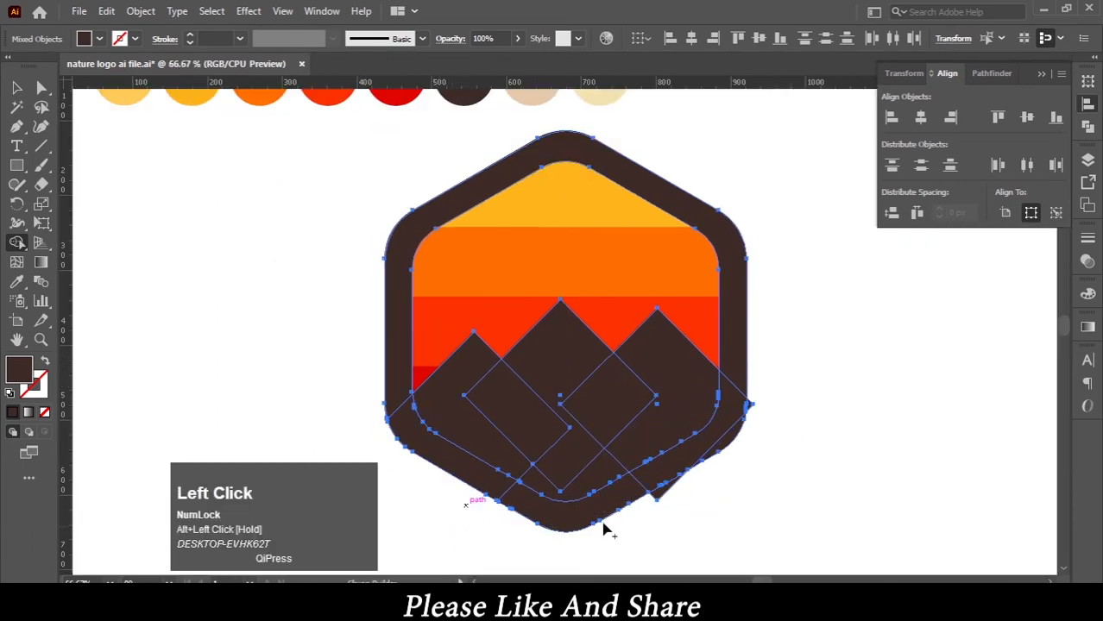
{"action": "left_click", "coordinate": [660, 500], "text": "alt"}
{"action": "left_click_drag", "start_coordinate": [754, 365], "coordinate": [753, 406]}
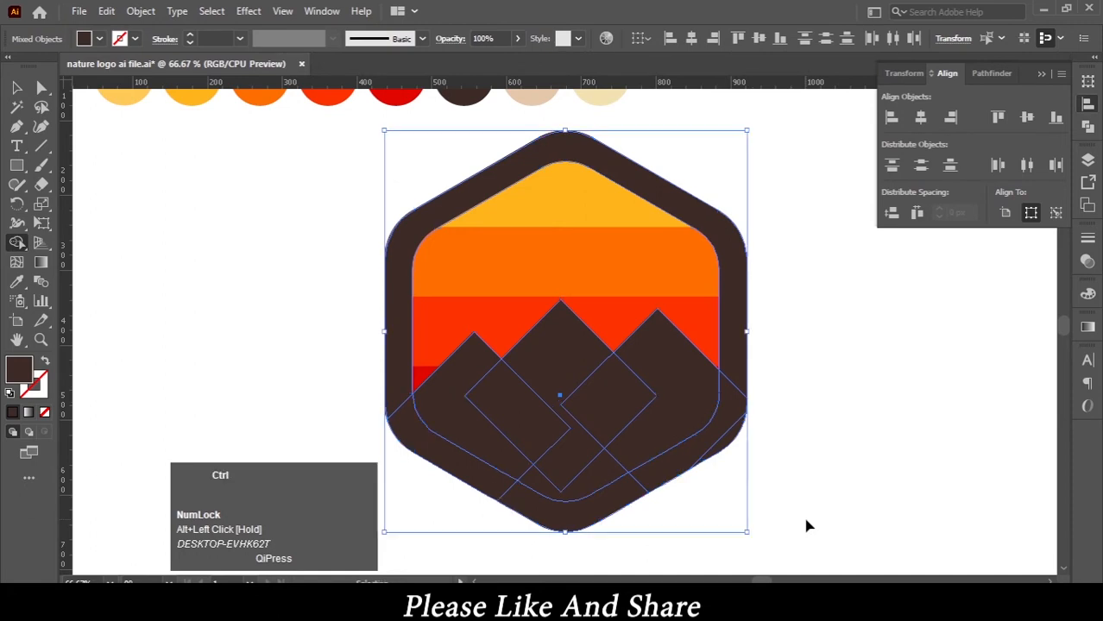
{"action": "key", "text": "ctrl+minus"}
{"action": "key", "text": "ctrl+minus"}
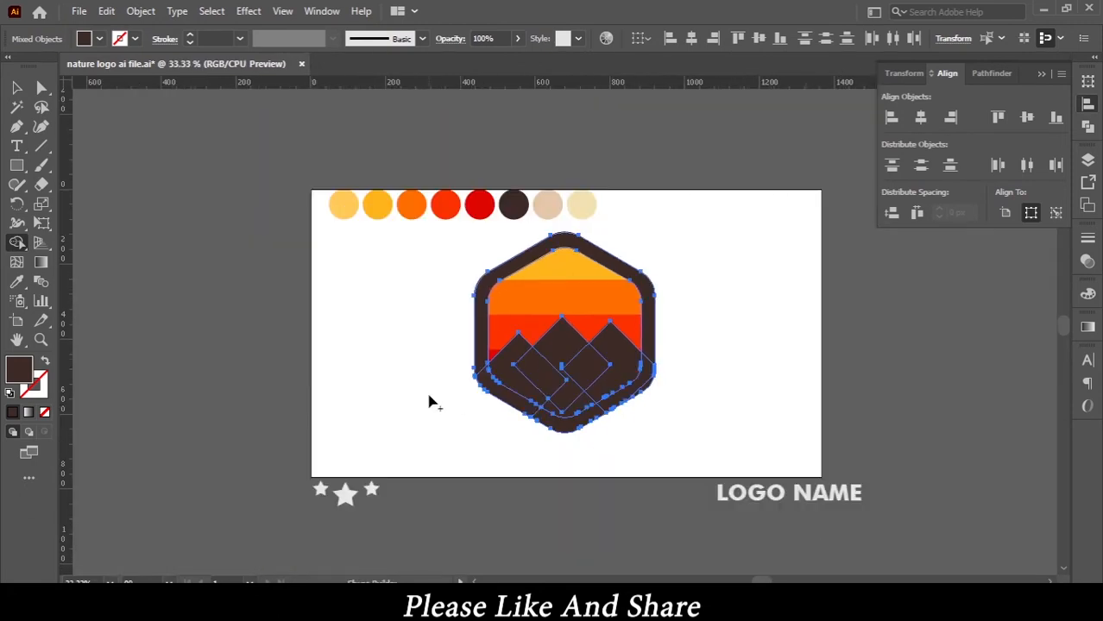
{"action": "key", "text": "ctrl+plus"}
{"action": "key", "text": "ctrl+plus"}
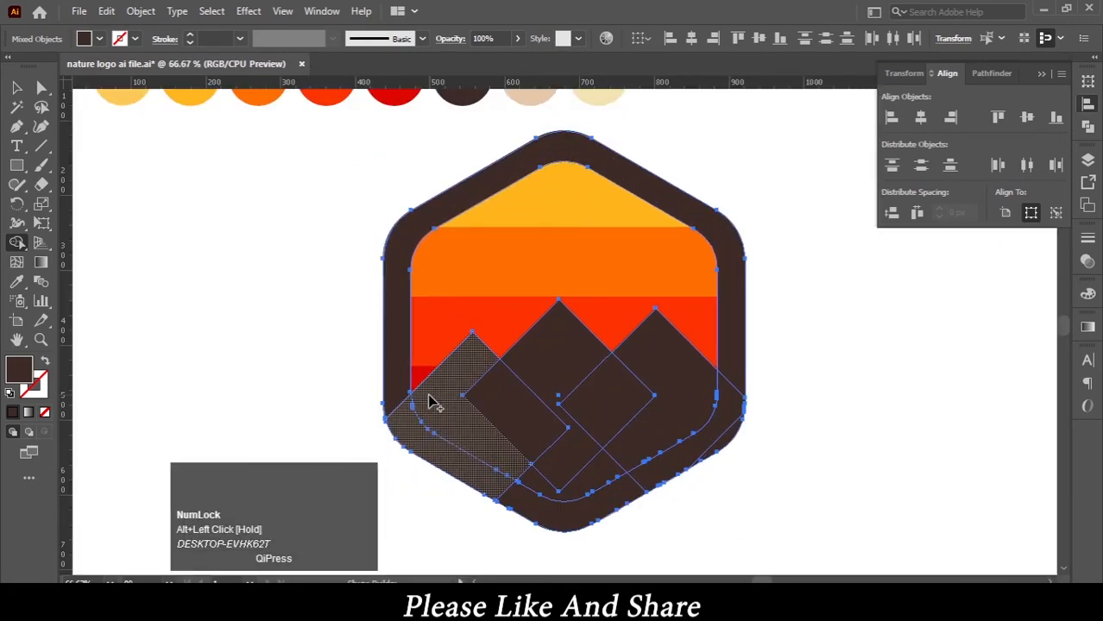
{"action": "left_click", "coordinate": [432, 402], "text": "alt"}
{"action": "left_click", "coordinate": [17, 87]}
{"action": "left_click", "coordinate": [155, 236]}
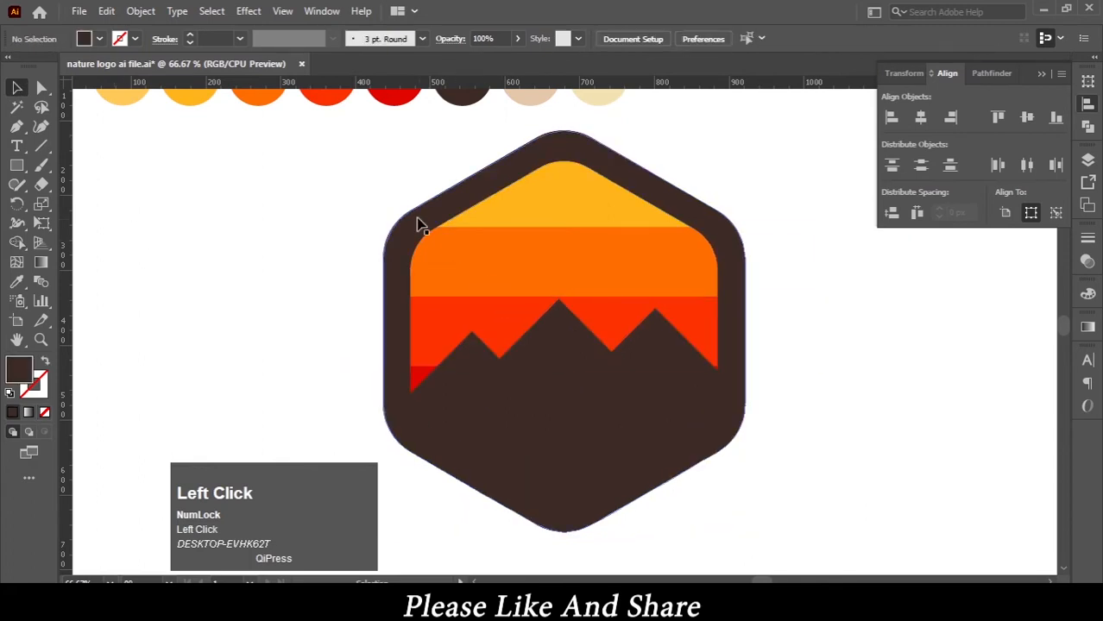
Group all the badge artwork, including the hexagon, sunset bands and mountains
{"action": "left_click_drag", "start_coordinate": [346, 160], "coordinate": [793, 488]}
{"action": "right_click", "coordinate": [688, 401]}
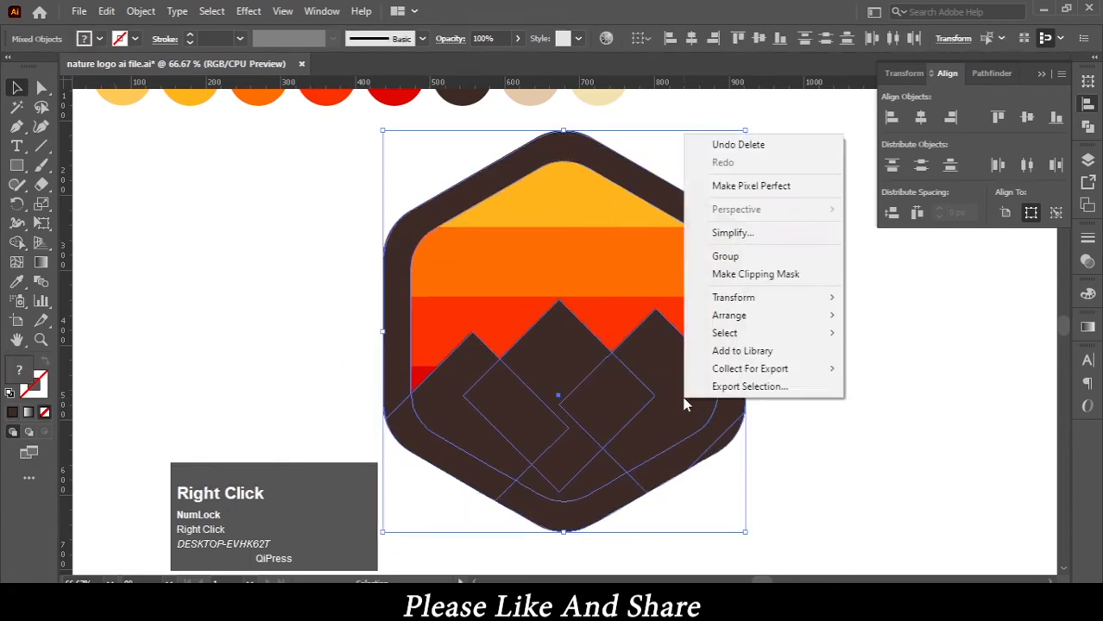
{"action": "left_click", "coordinate": [741, 273]}
{"action": "left_click", "coordinate": [893, 407]}
{"action": "key", "text": "ctrl+minus"}
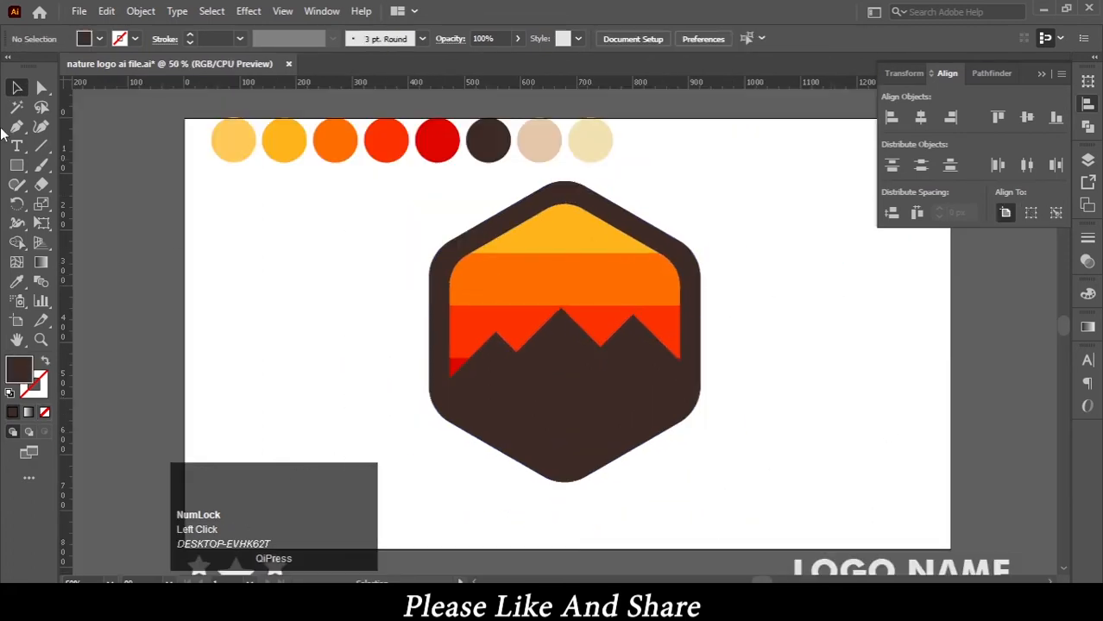
Draw a circle for the sun in the orange sky band, above the valley between the middle and right peaks
{"action": "left_click_drag", "start_coordinate": [16, 165], "coordinate": [99, 204]}
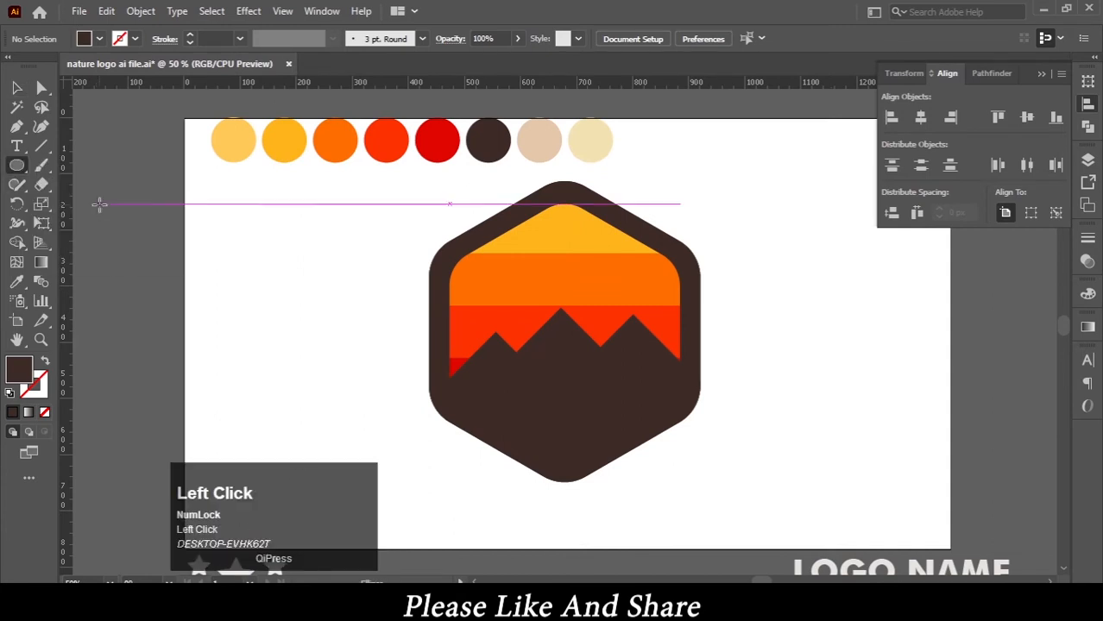
{"action": "left_click_drag", "start_coordinate": [602, 260], "coordinate": [611, 290]}
{"action": "left_click", "coordinate": [17, 87]}
{"action": "left_click", "coordinate": [328, 340]}
Fill the sun circle with the light grey colour e8e7e6
{"action": "double_click", "coordinate": [27, 369]}
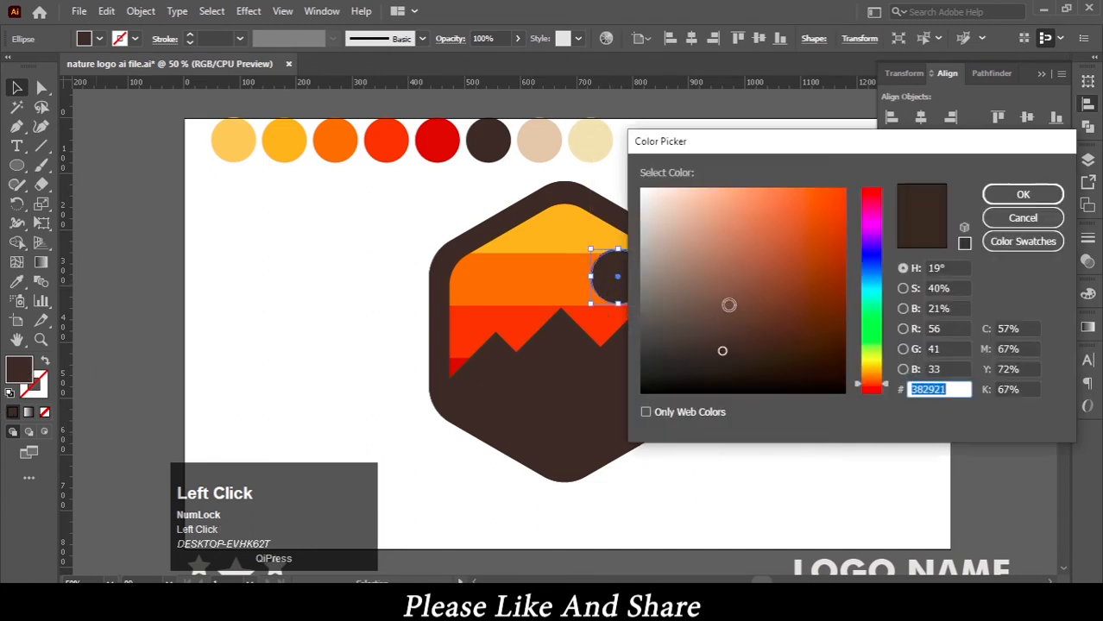
{"action": "left_click", "coordinate": [643, 206]}
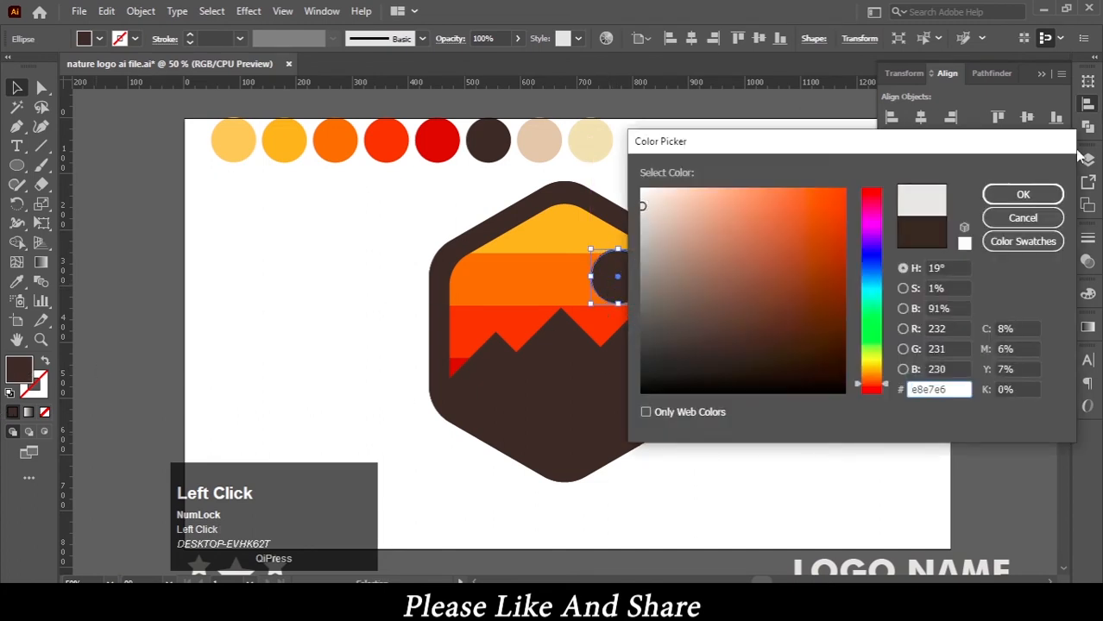
{"action": "left_click", "coordinate": [1022, 195]}
{"action": "left_click", "coordinate": [887, 349]}
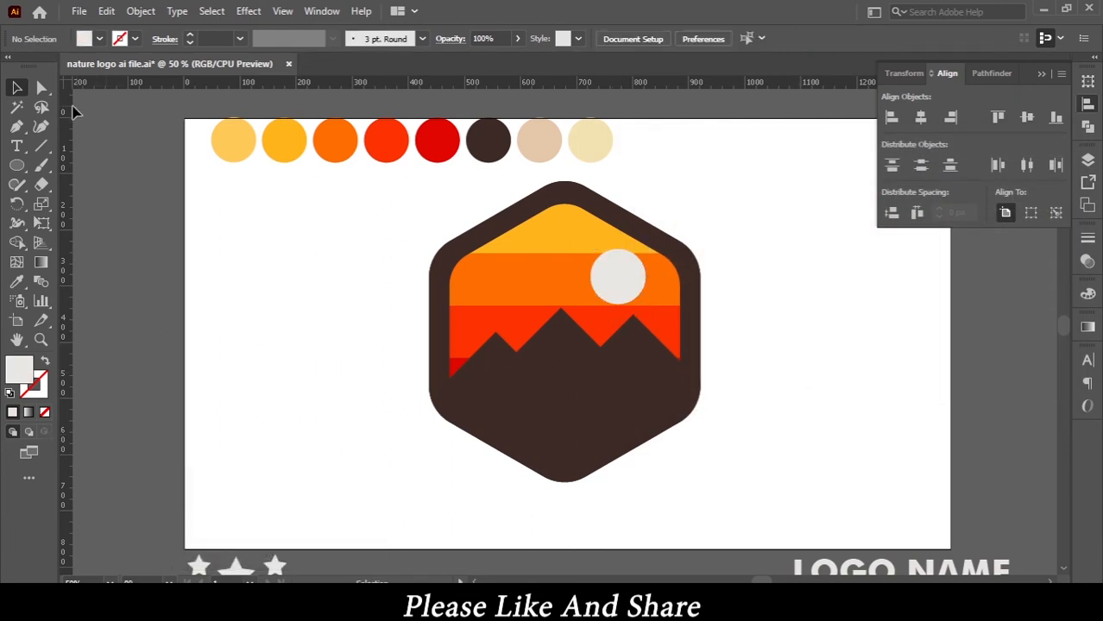
Place the bird-png image from the Designing Element folder over the badge's left side
{"action": "left_click", "coordinate": [79, 15]}
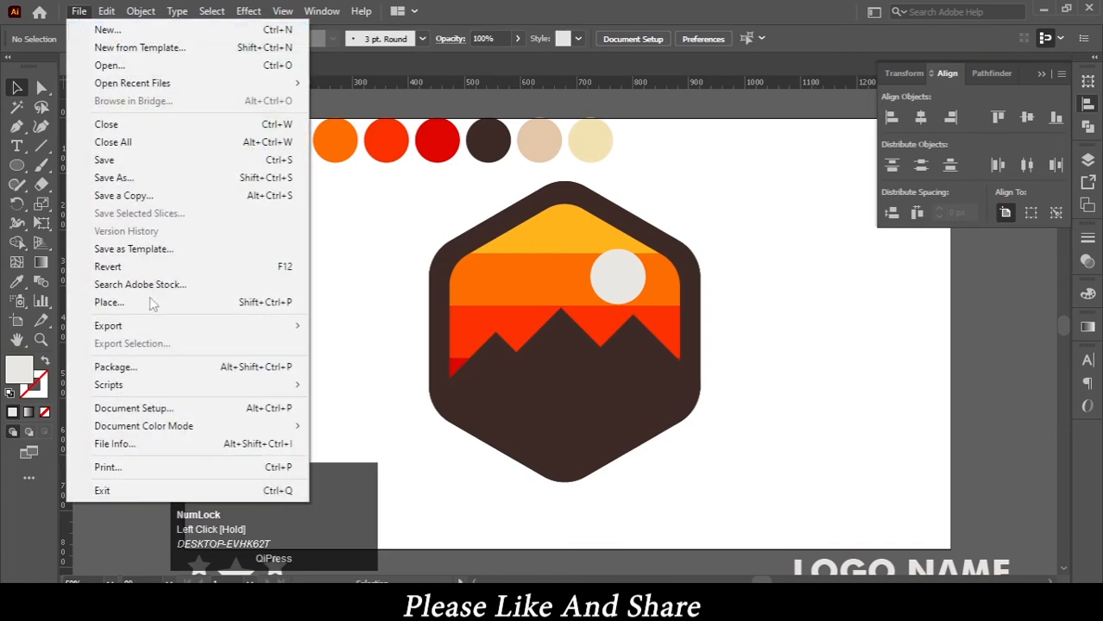
{"action": "left_click", "coordinate": [138, 302]}
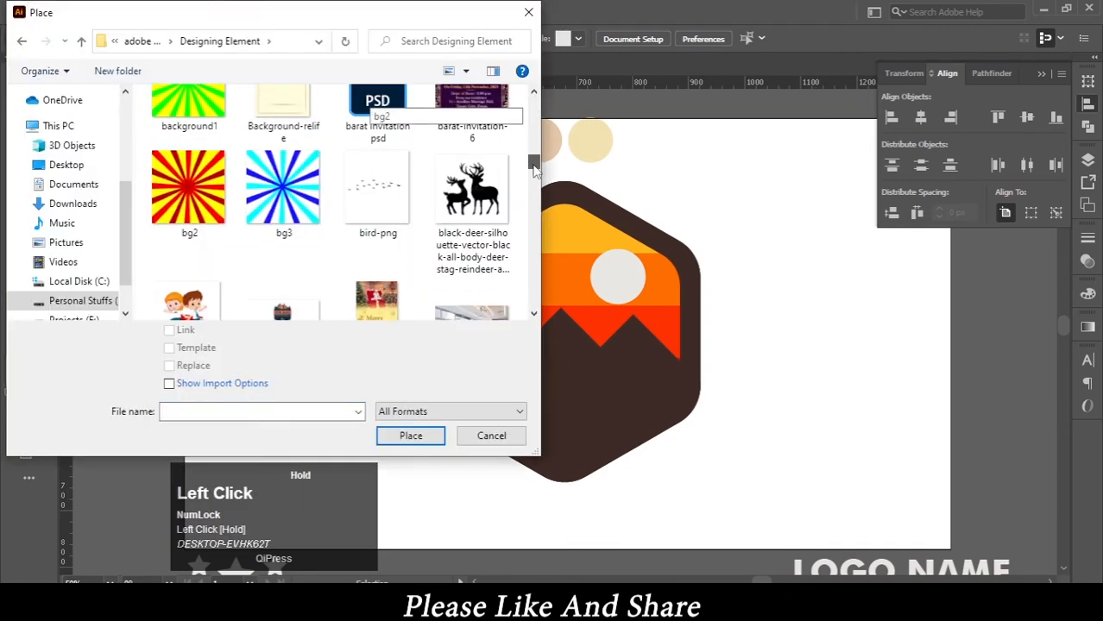
{"action": "left_click", "coordinate": [377, 196]}
{"action": "left_click", "coordinate": [431, 436]}
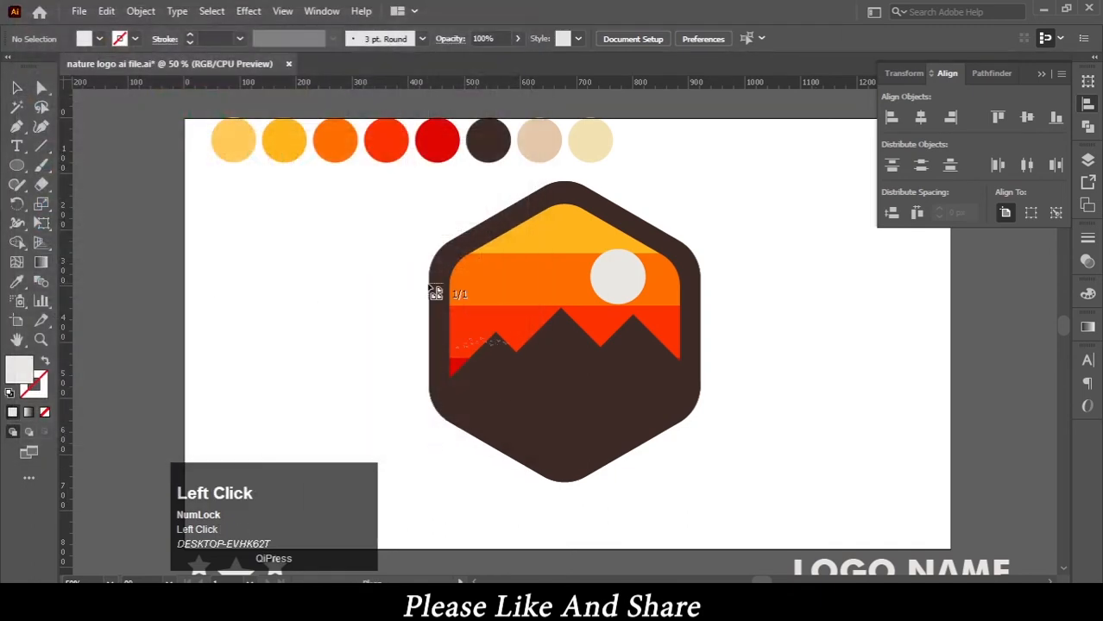
{"action": "left_click_drag", "start_coordinate": [364, 234], "coordinate": [605, 427]}
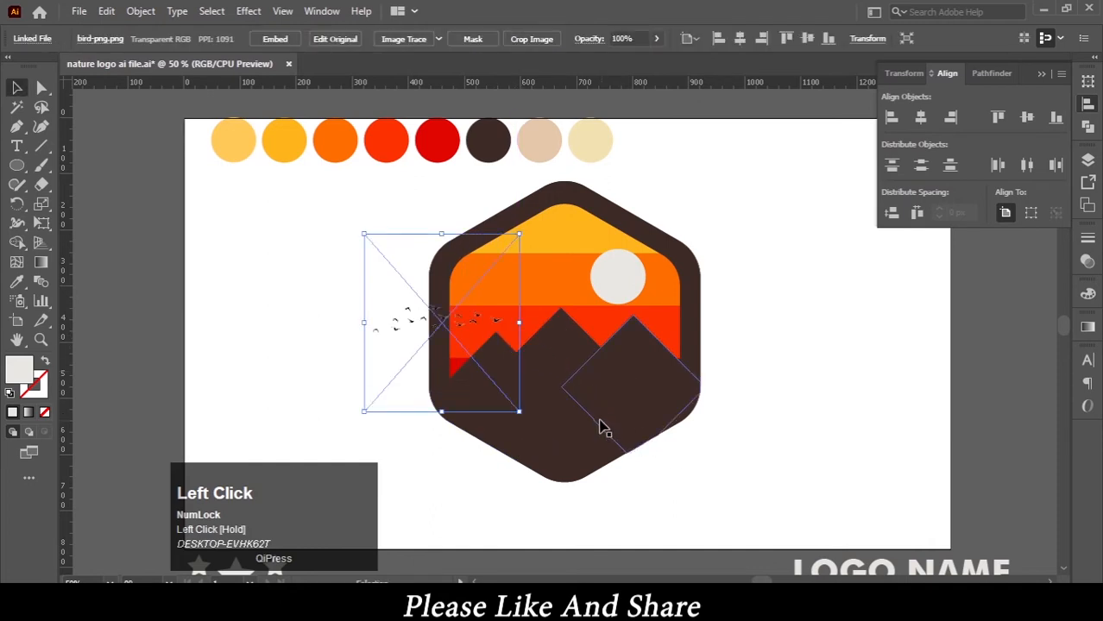
Enlarge the bird image and position the flock across the orange sky, with the leading bird over the sun
{"action": "left_click_drag", "start_coordinate": [432, 325], "coordinate": [515, 298]}
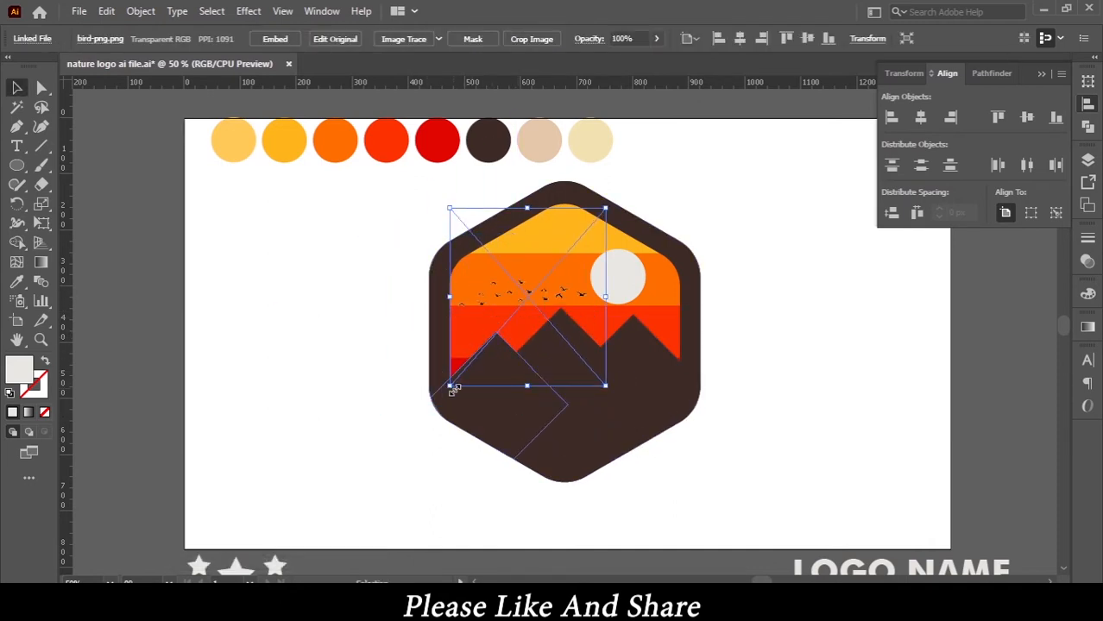
{"action": "left_click_drag", "start_coordinate": [449, 385], "coordinate": [390, 432]}
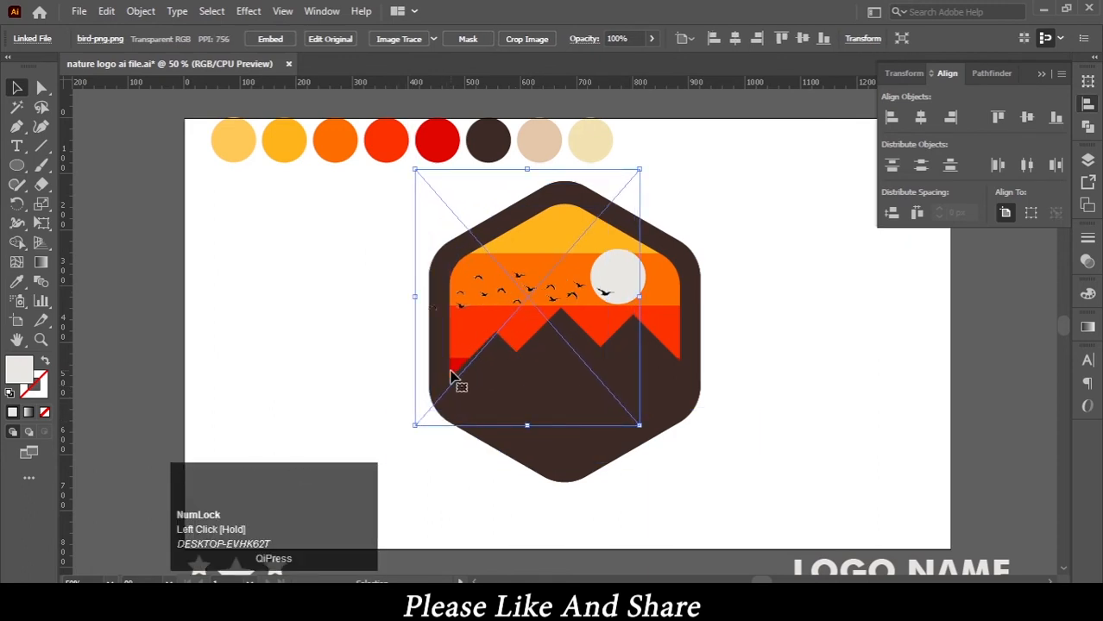
{"action": "left_click_drag", "start_coordinate": [609, 296], "coordinate": [586, 297]}
{"action": "left_click", "coordinate": [819, 320]}
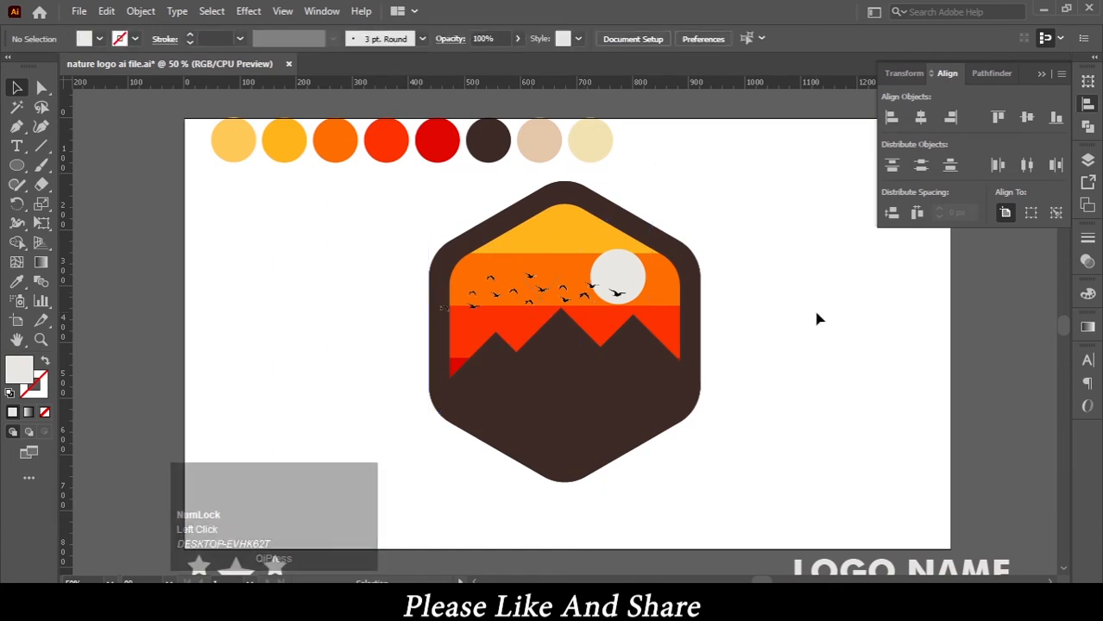
Move the LOGO NAME text from below the artboard onto the badge beneath the peaks and bring it to the front
{"action": "left_click", "coordinate": [16, 89]}
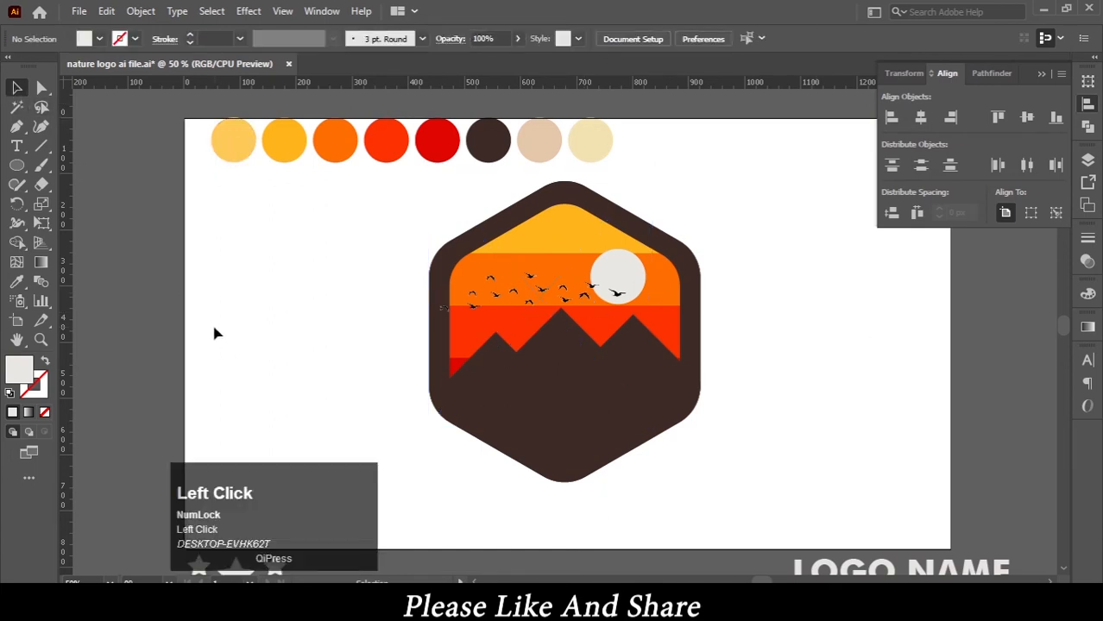
{"action": "left_click_drag", "start_coordinate": [909, 560], "coordinate": [611, 397]}
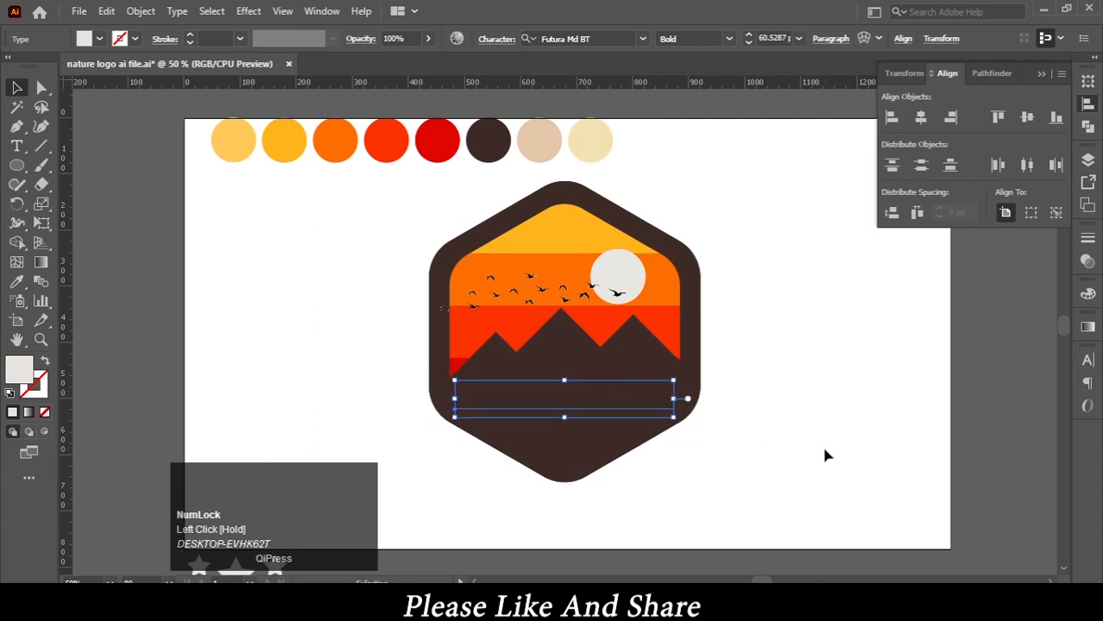
{"action": "right_click", "coordinate": [639, 406]}
{"action": "mouse_move", "coordinate": [755, 328]}
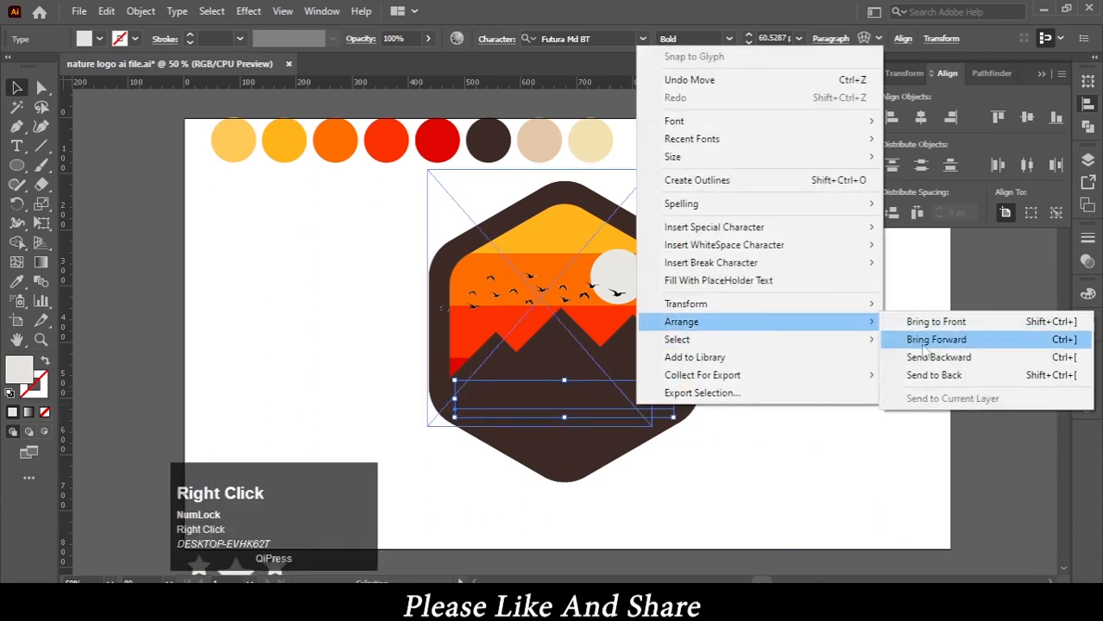
{"action": "left_click", "coordinate": [915, 318]}
{"action": "left_click", "coordinate": [821, 441]}
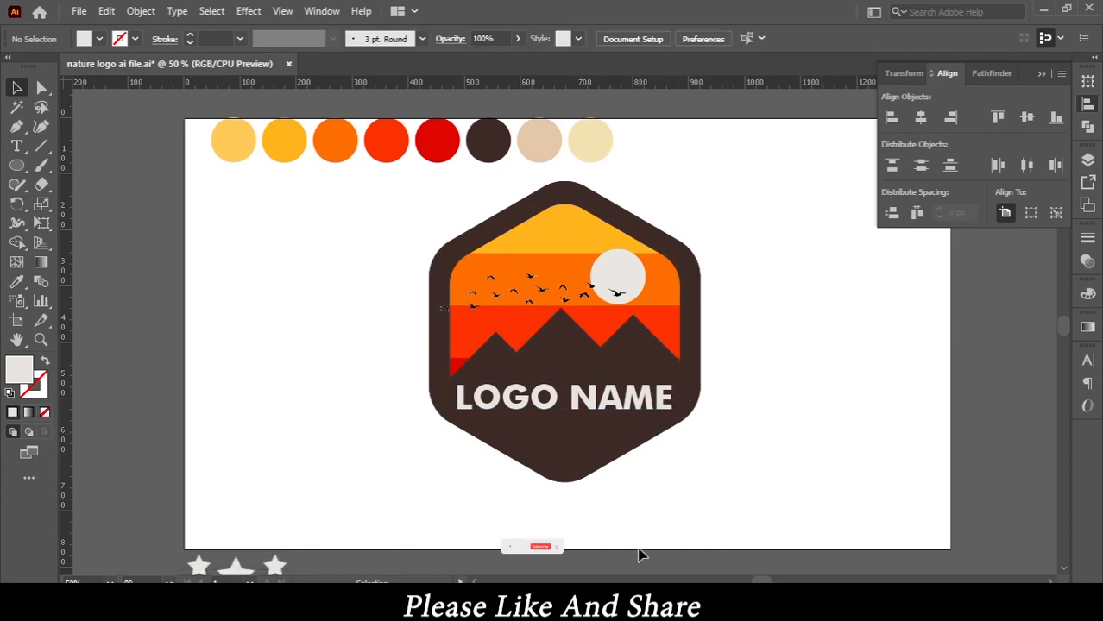
Move the three-star group onto the badge, bring it to the front and centre it beneath the LOGO NAME text
{"action": "left_click", "coordinate": [309, 566]}
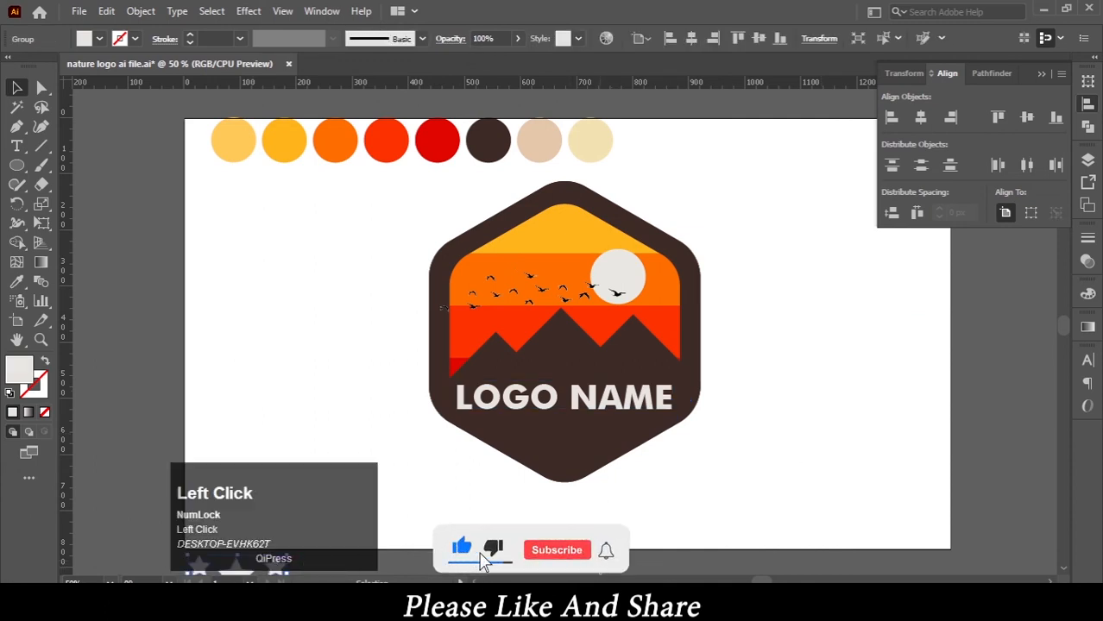
{"action": "key", "text": "ctrl+minus"}
{"action": "key", "text": "space"}
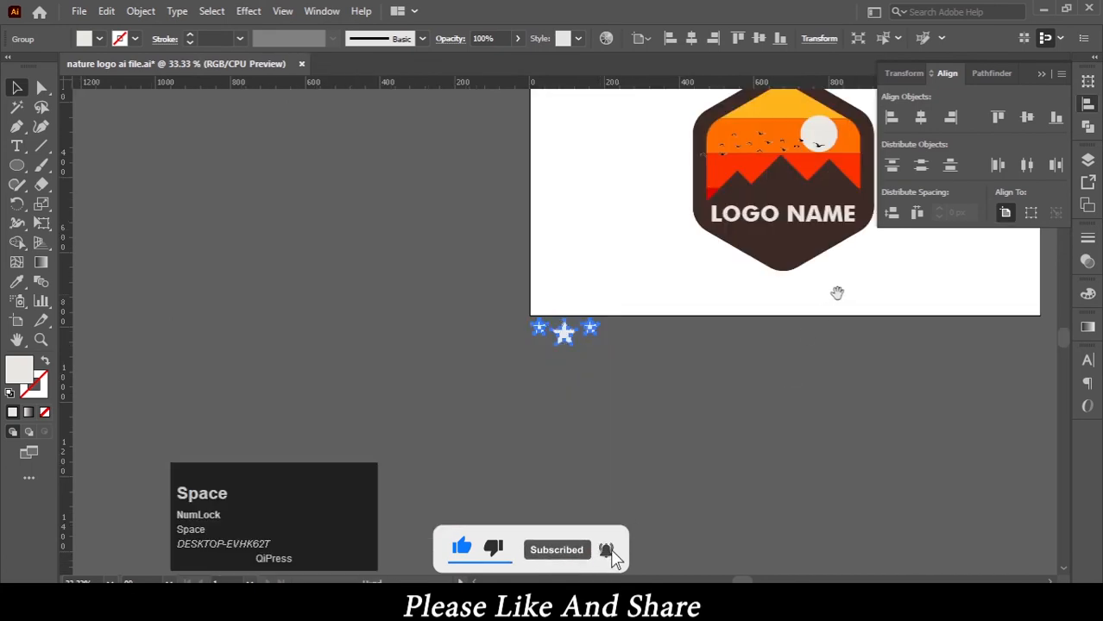
{"action": "left_click_drag", "start_coordinate": [839, 345], "coordinate": [635, 372]}
{"action": "left_click_drag", "start_coordinate": [358, 423], "coordinate": [572, 362]}
{"action": "right_click", "coordinate": [573, 362]}
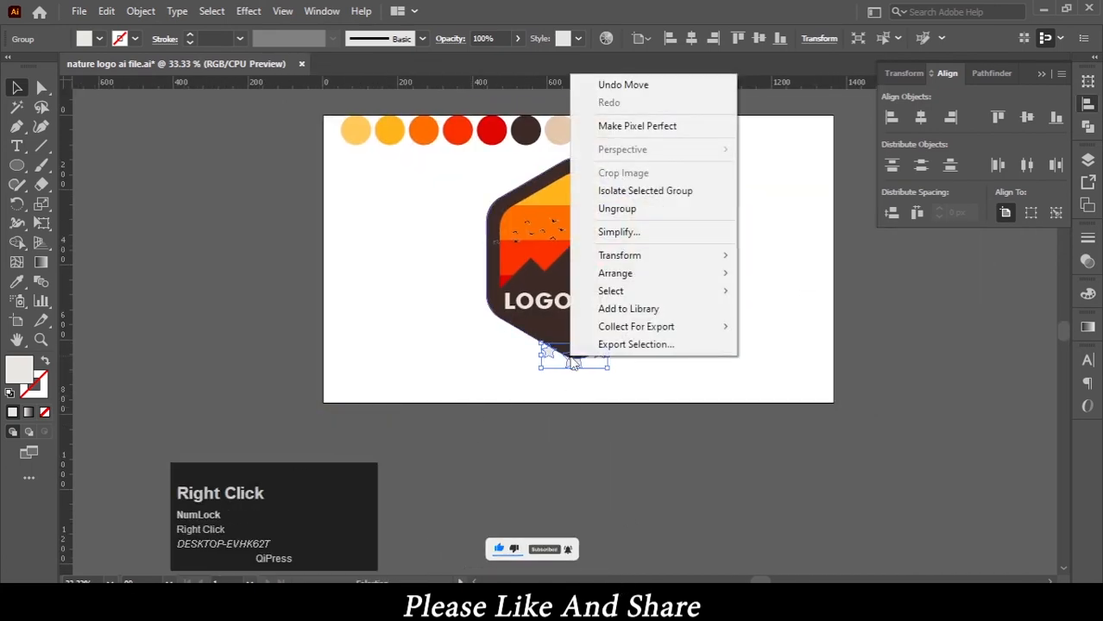
{"action": "mouse_move", "coordinate": [676, 278]}
{"action": "left_click", "coordinate": [786, 285]}
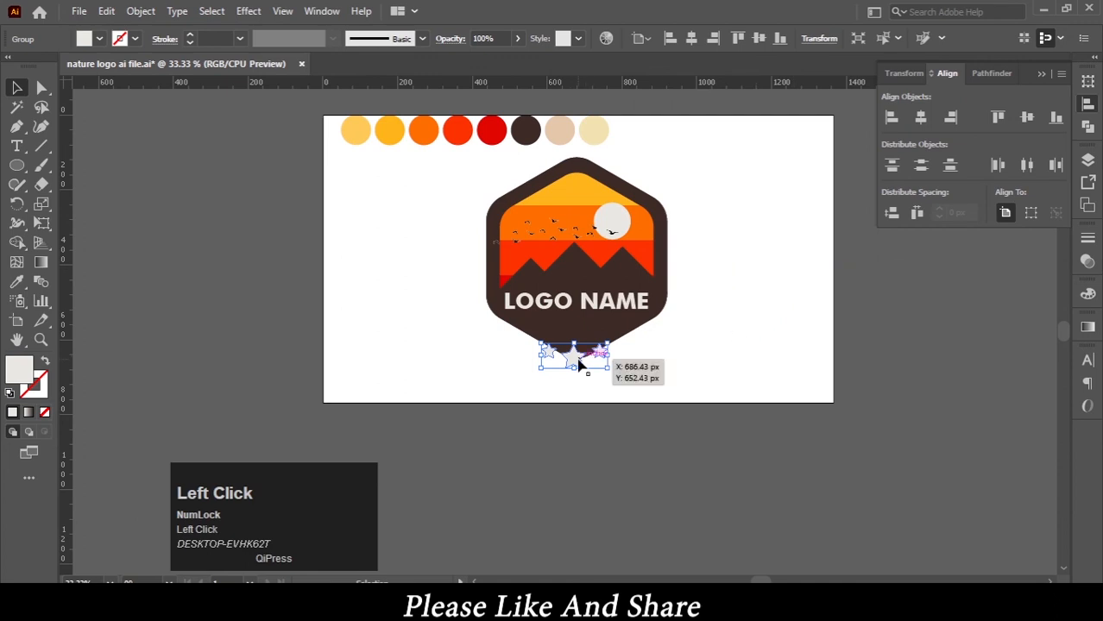
{"action": "left_click_drag", "start_coordinate": [580, 361], "coordinate": [577, 336]}
{"action": "left_click", "coordinate": [725, 328]}
{"action": "left_click", "coordinate": [731, 332]}
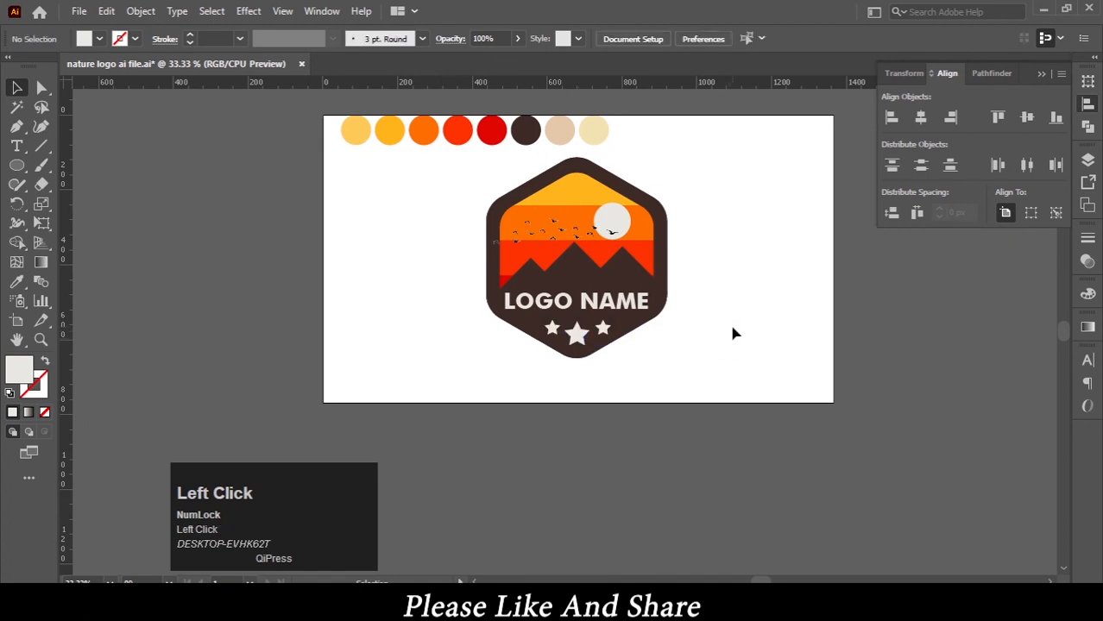
Nudge the LOGO NAME text slightly down, closer to the three stars
{"action": "left_click_drag", "start_coordinate": [732, 333], "coordinate": [711, 444]}
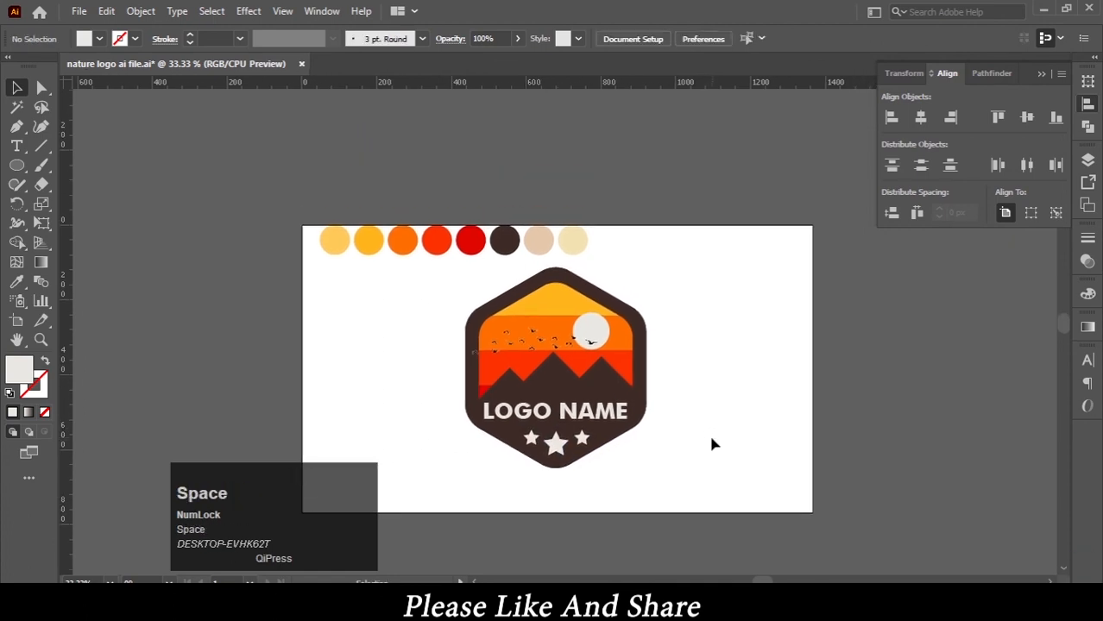
{"action": "key", "text": "ctrl+equal"}
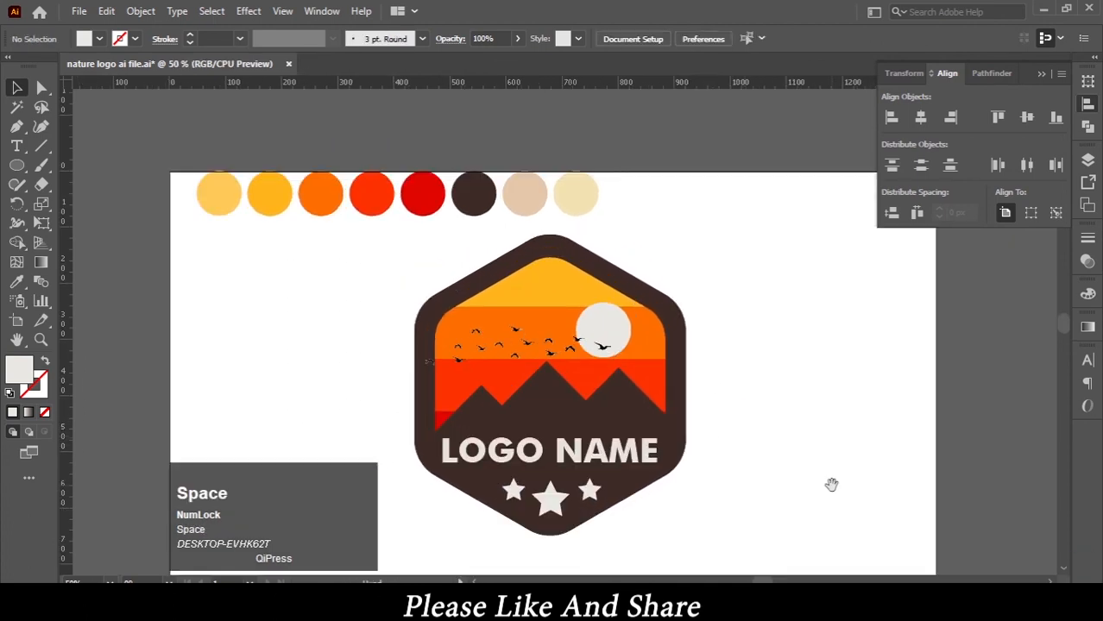
{"action": "left_click_drag", "start_coordinate": [831, 484], "coordinate": [805, 419]}
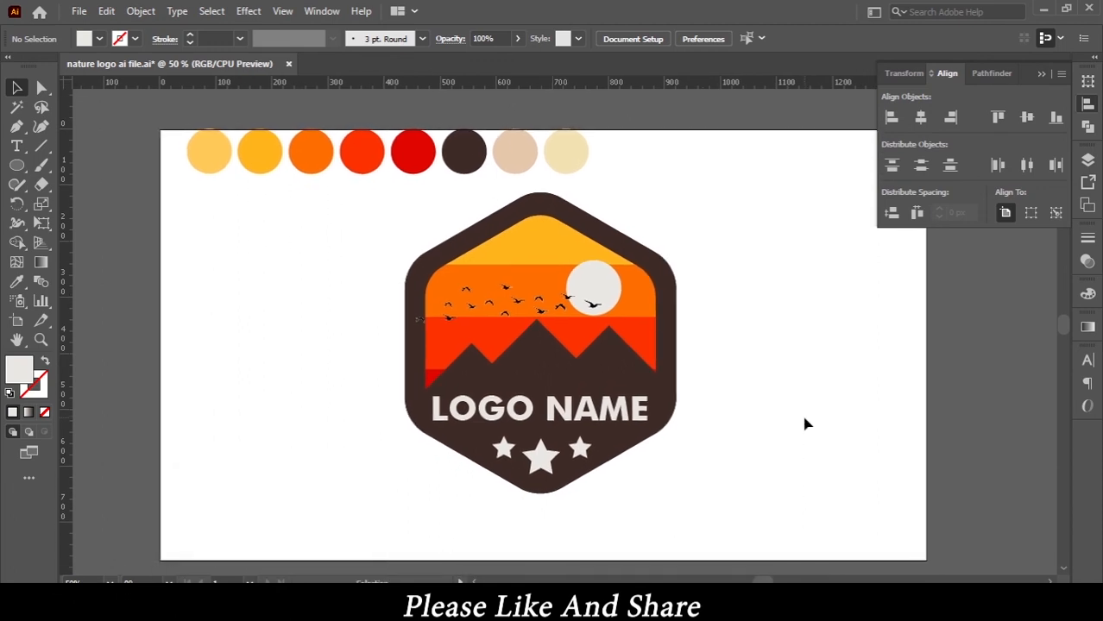
{"action": "left_click", "coordinate": [618, 402]}
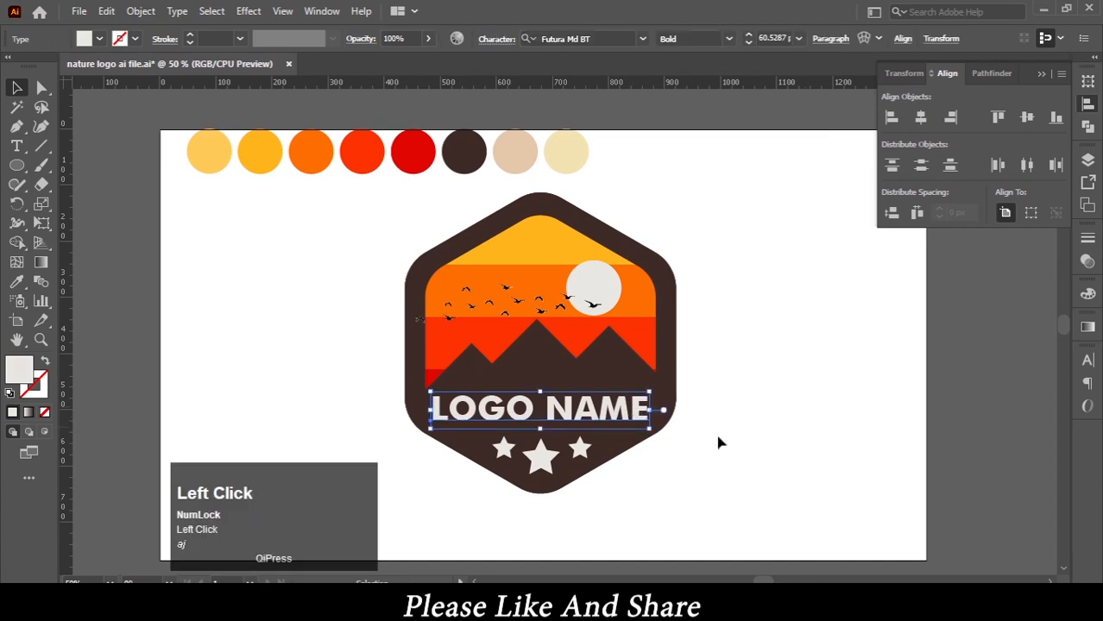
{"action": "key", "text": "Down"}
{"action": "key", "text": "Down"}
{"action": "key", "text": "Down"}
{"action": "key", "text": "Down"}
{"action": "key", "text": "Down"}
{"action": "key", "text": "Down"}
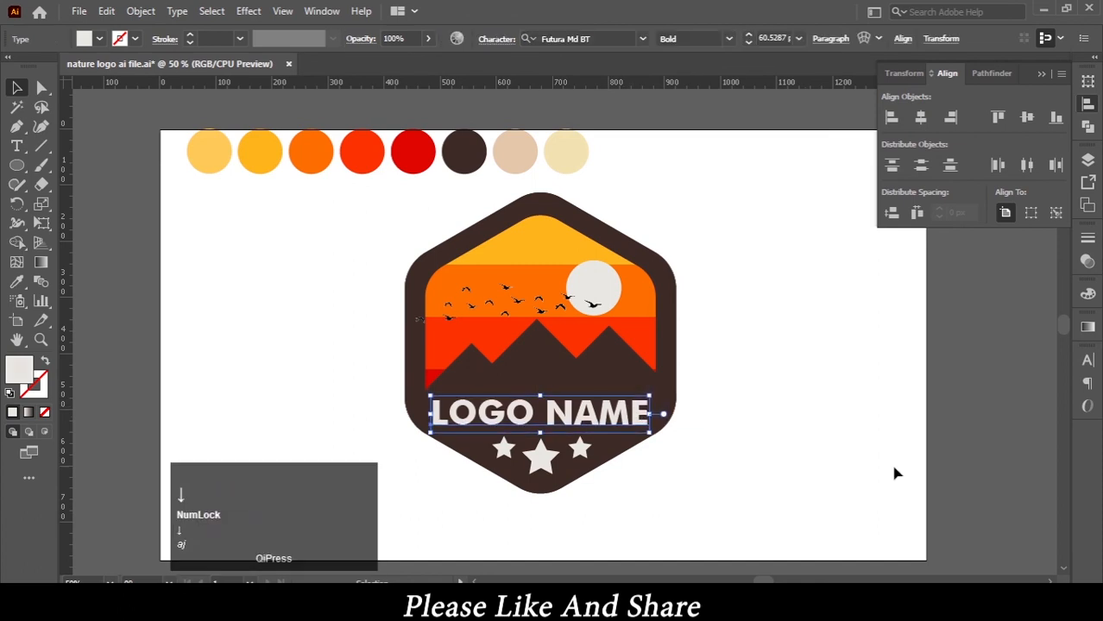
{"action": "left_click", "coordinate": [829, 400]}
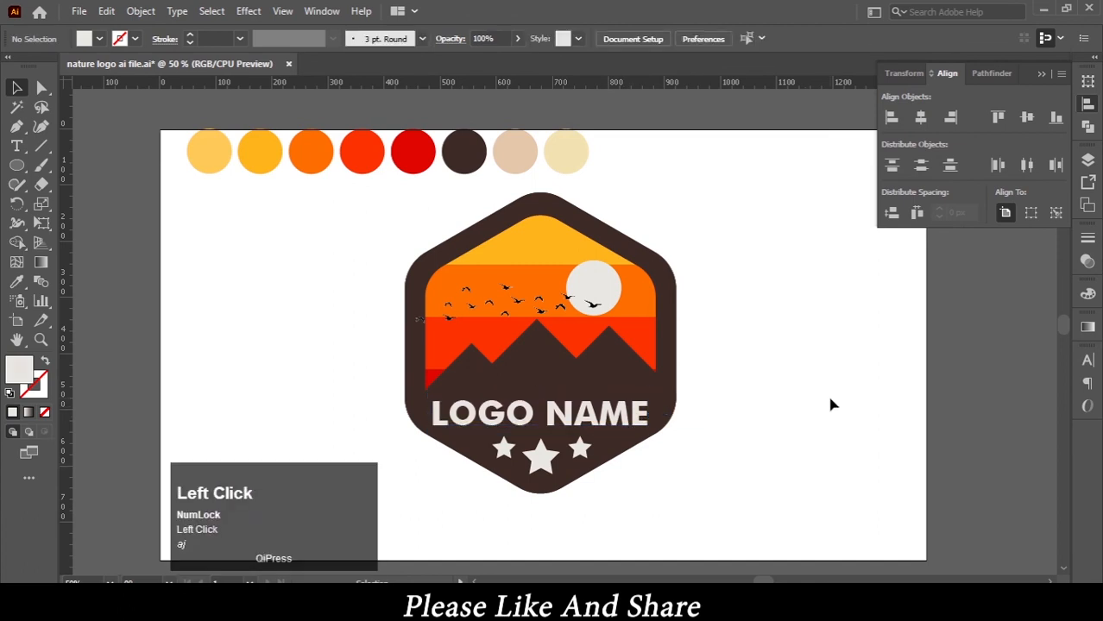